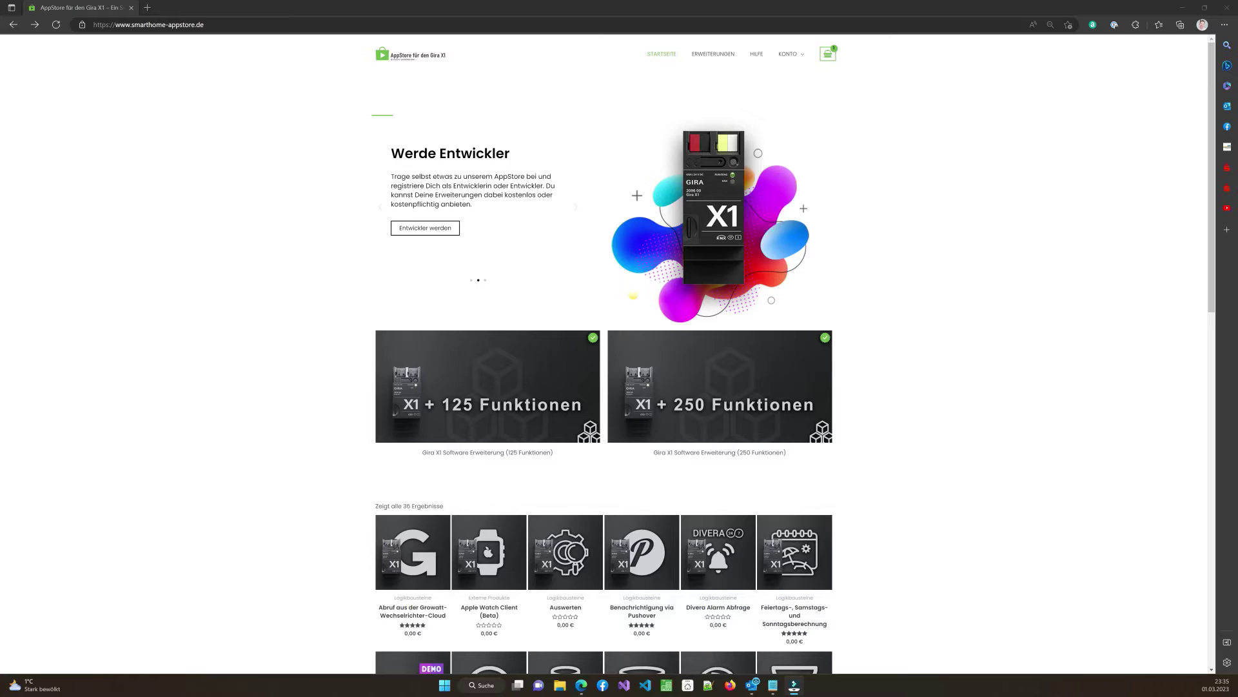
- Open the Logikbaustein Wertaufzeichnung / WebServer / Charts product page, then show the desktop
{"action": "scroll", "coordinate": [481, 344], "scroll_direction": "down", "scroll_amount": 4}
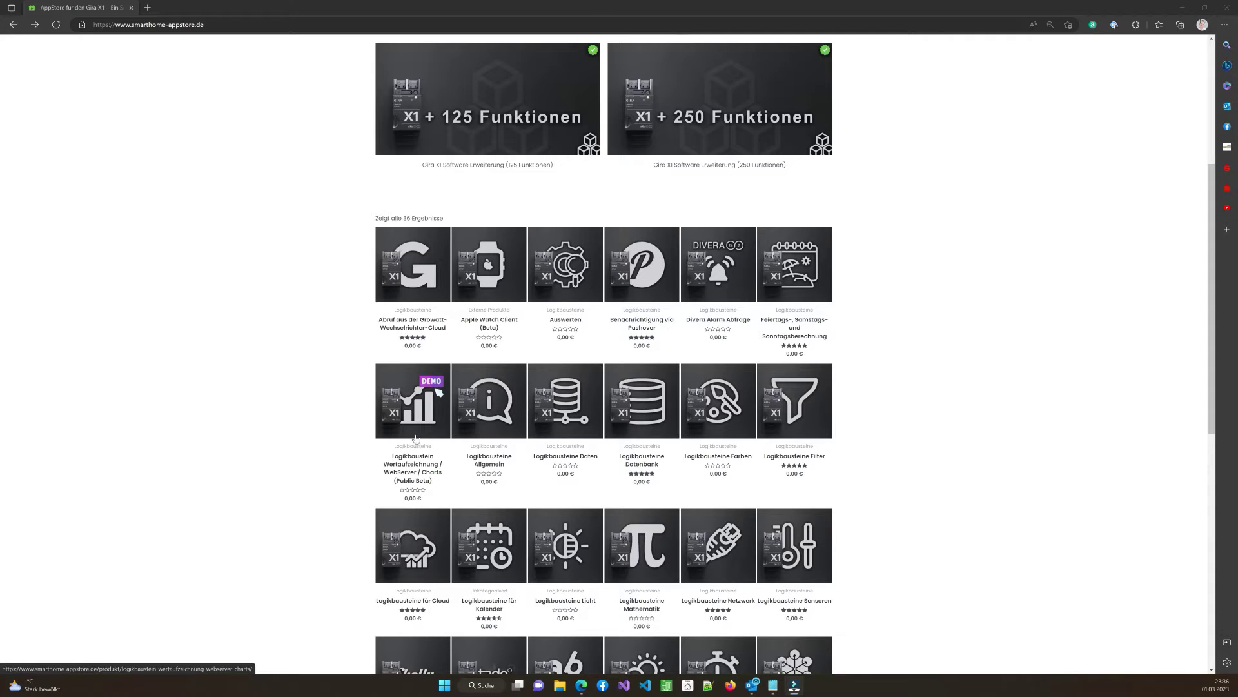
{"action": "left_click", "coordinate": [416, 437]}
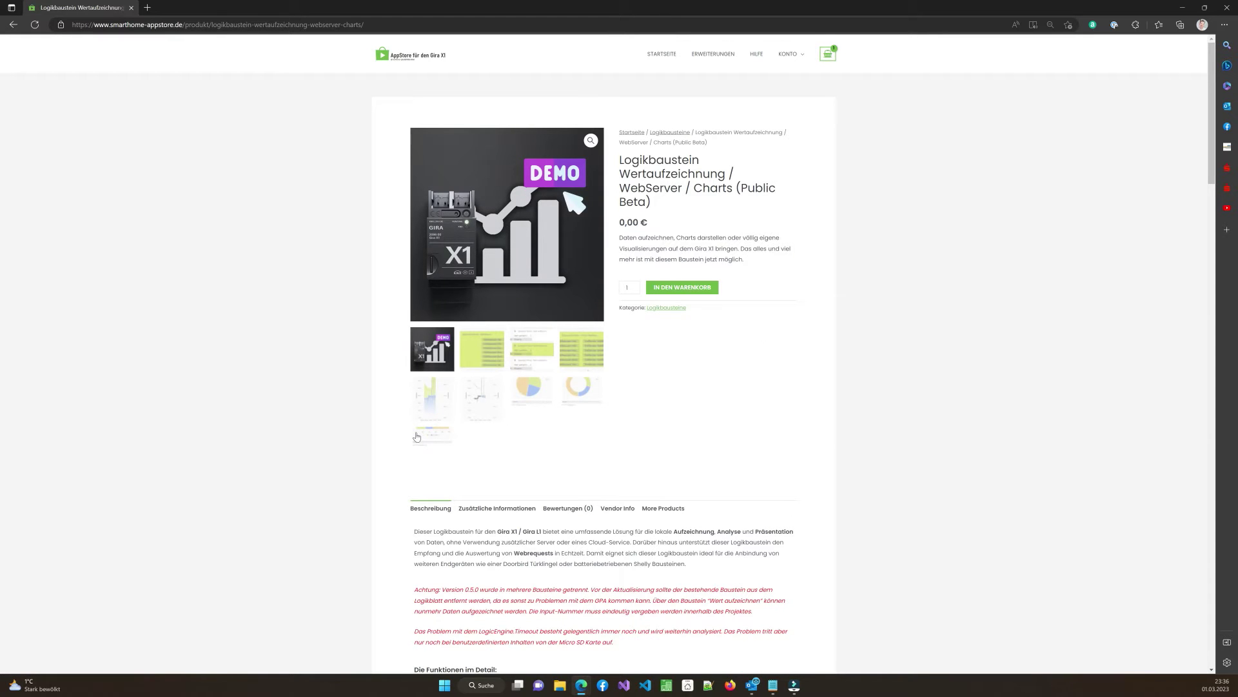
{"action": "key", "text": "super+d"}
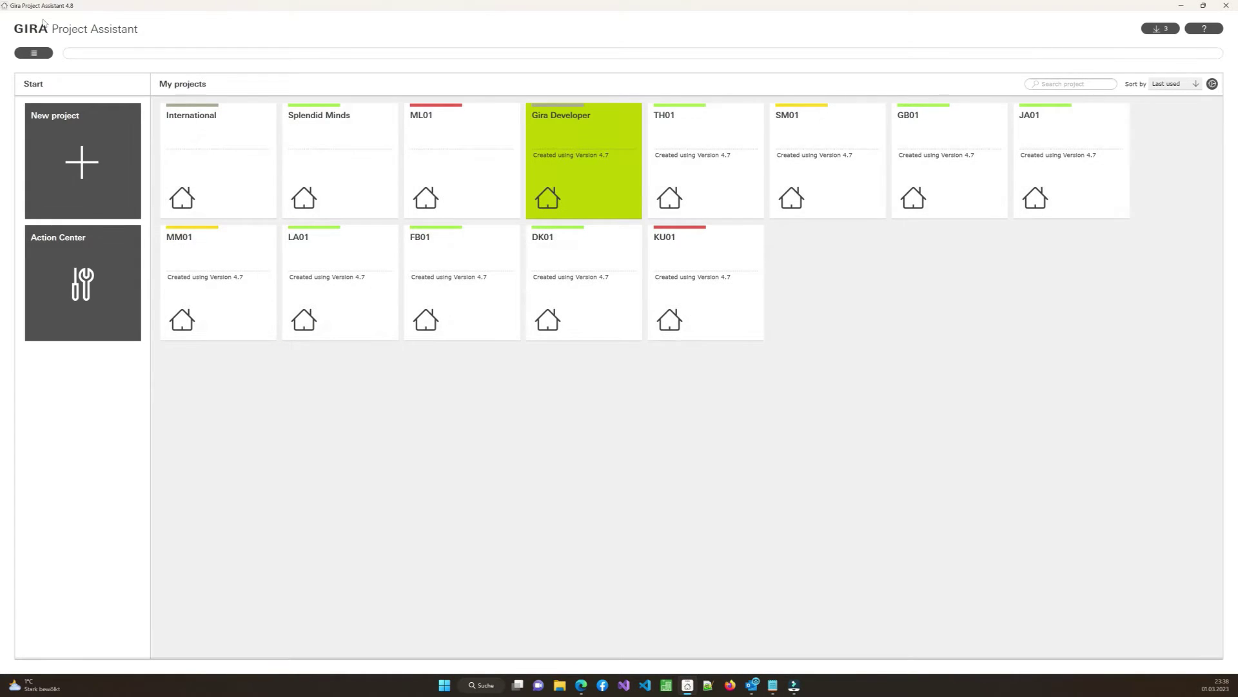
- Open the Splendid Minds project from My projects
{"action": "mouse_move", "coordinate": [353, 157]}
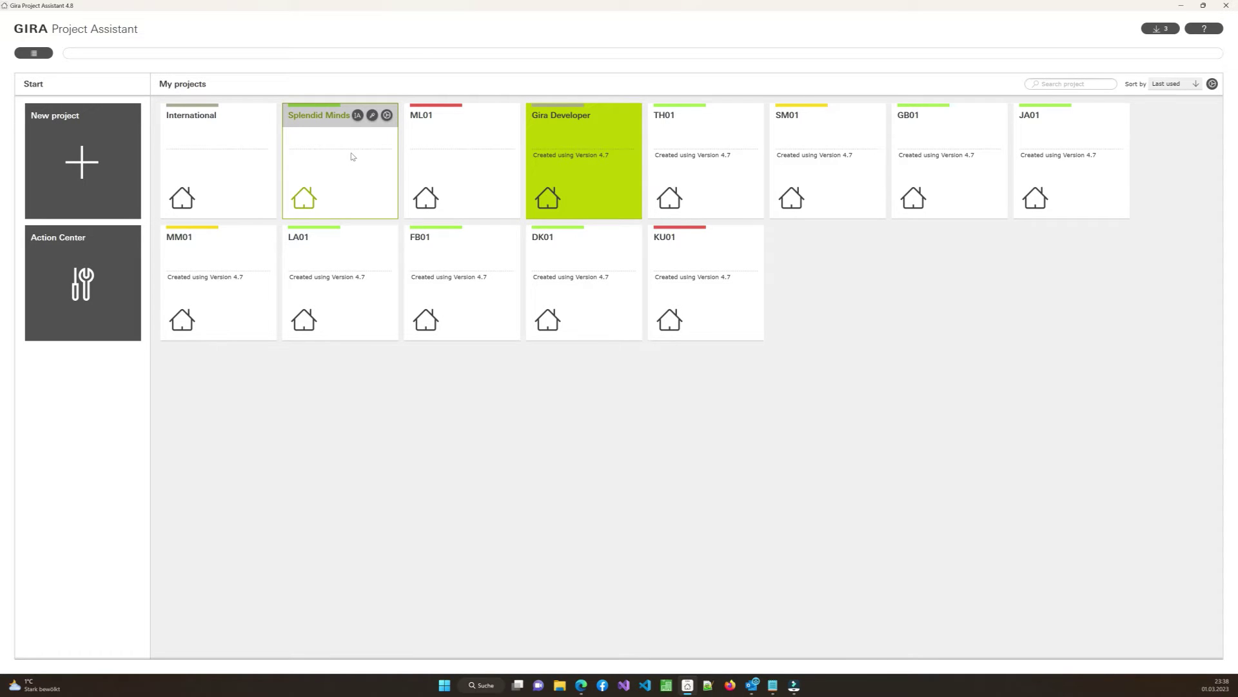
{"action": "left_click", "coordinate": [352, 156]}
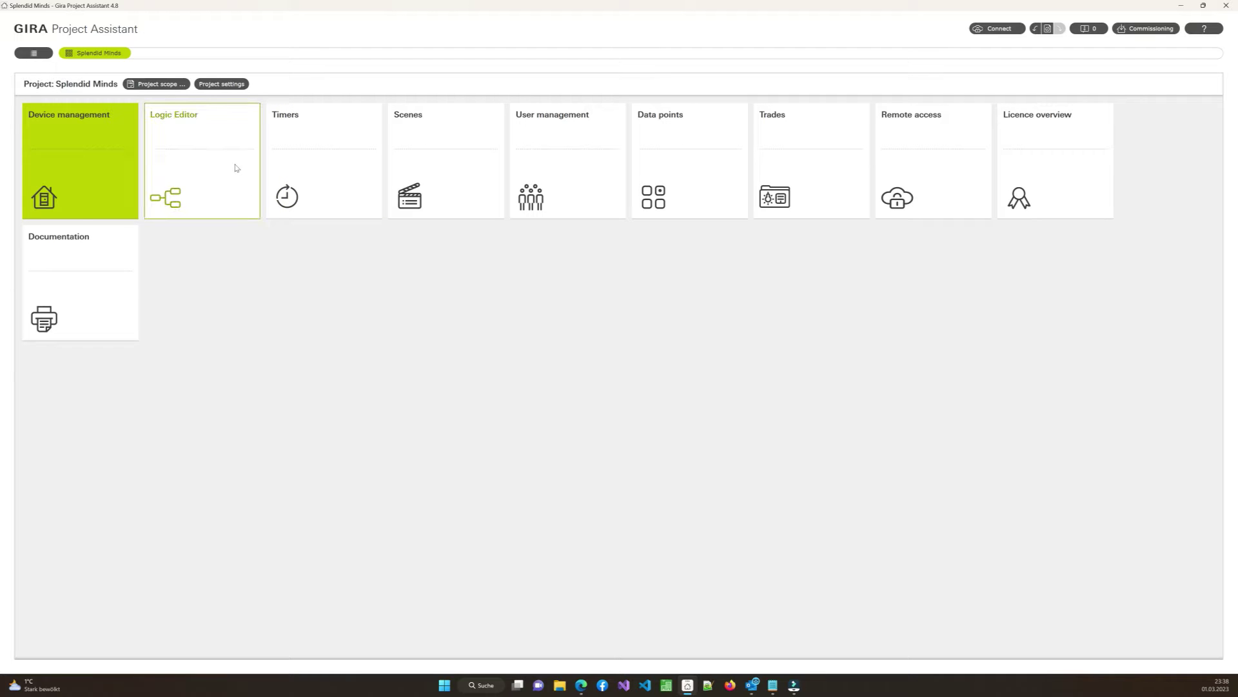
- Import the splendidminds_de.Logic.Web-0.5.0.zip logic node package in the Logic Editor
{"action": "left_click", "coordinate": [235, 167]}
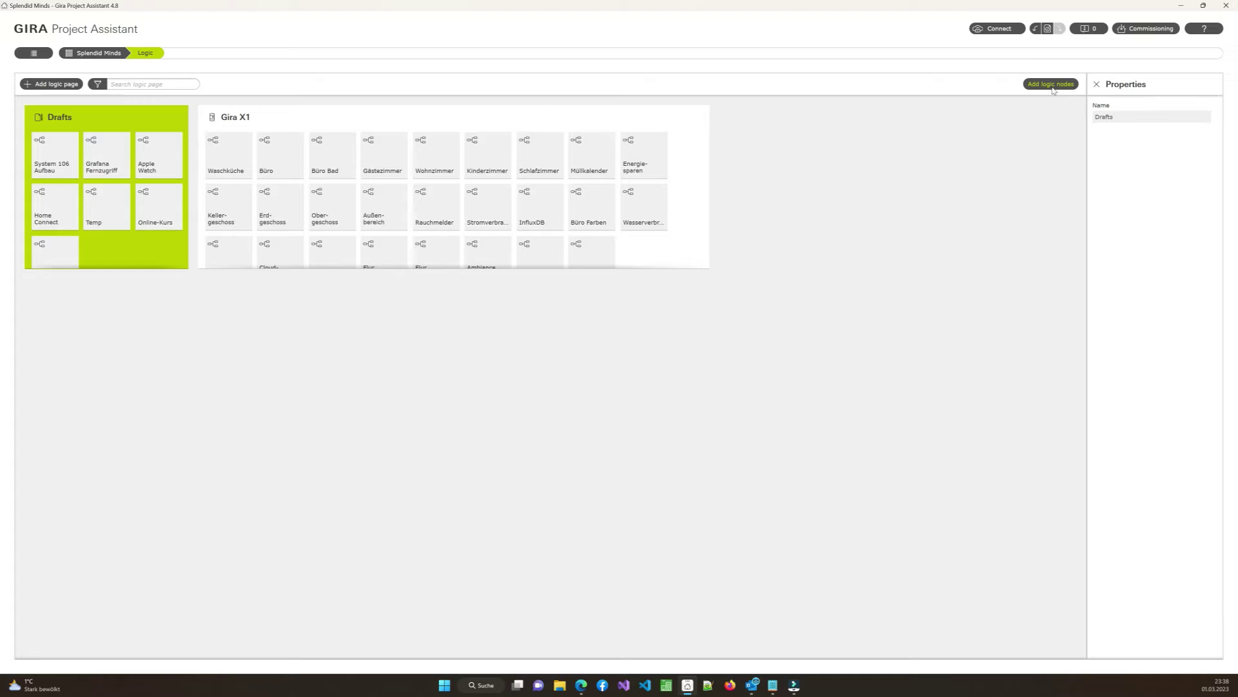
{"action": "left_click", "coordinate": [1053, 87]}
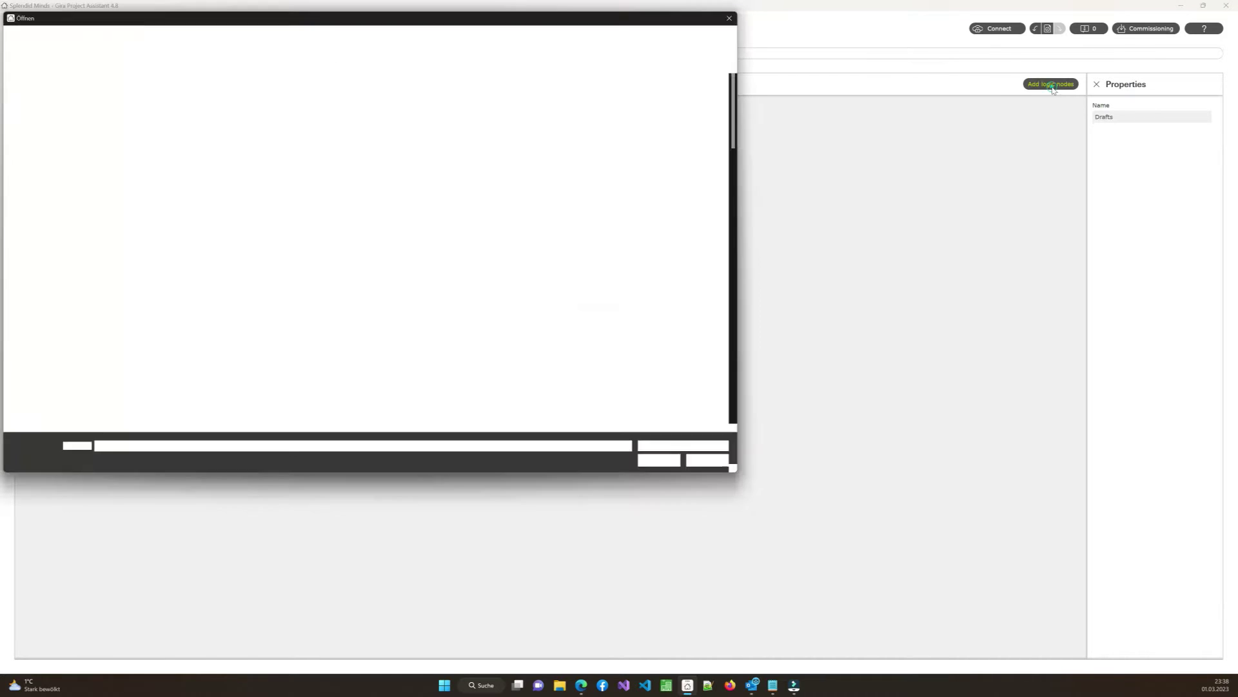
{"action": "scroll", "coordinate": [234, 233], "scroll_direction": "down", "scroll_amount": 20}
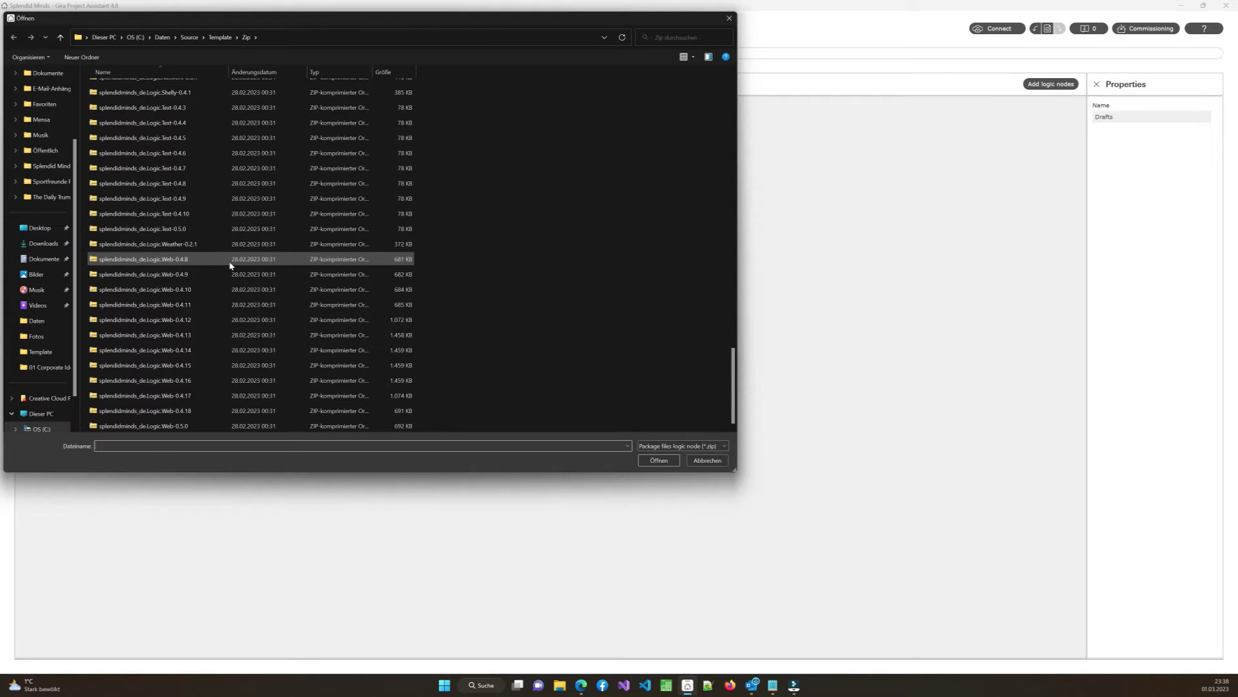
{"action": "double_click", "coordinate": [197, 427]}
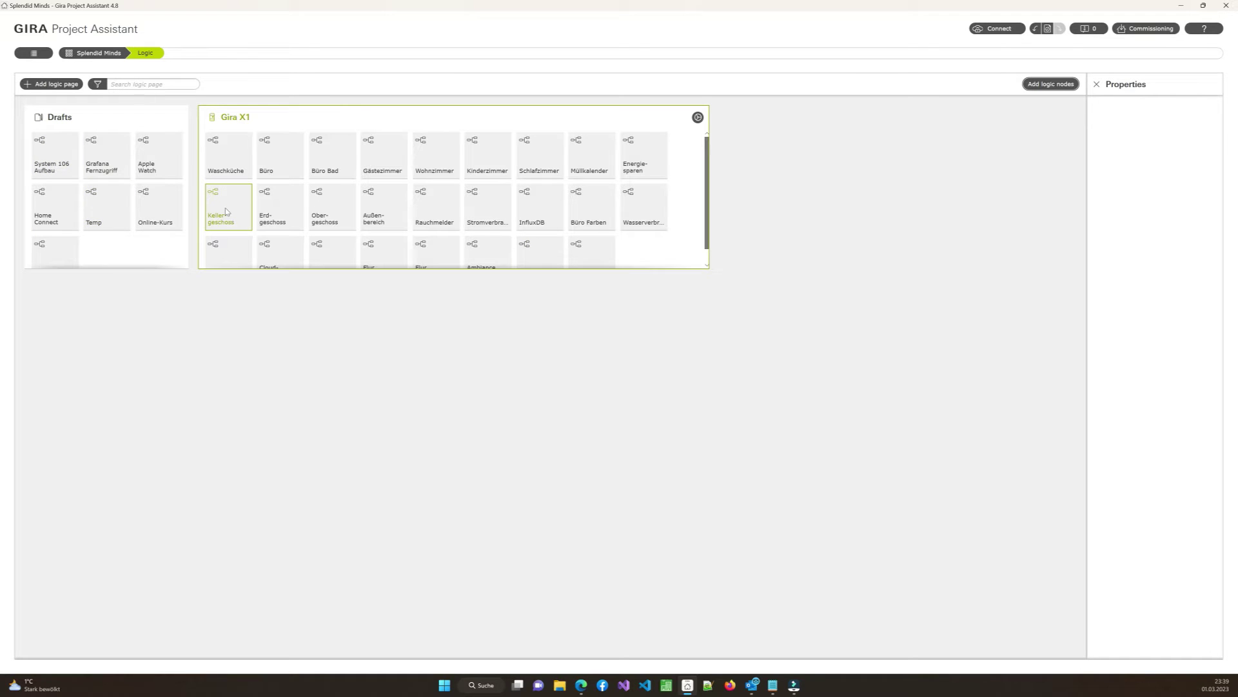
- Add a Gira X1 logic page named 'YouTube Video English' and open it
{"action": "left_click", "coordinate": [68, 84]}
{"action": "left_click_drag", "start_coordinate": [110, 242], "coordinate": [644, 248]}
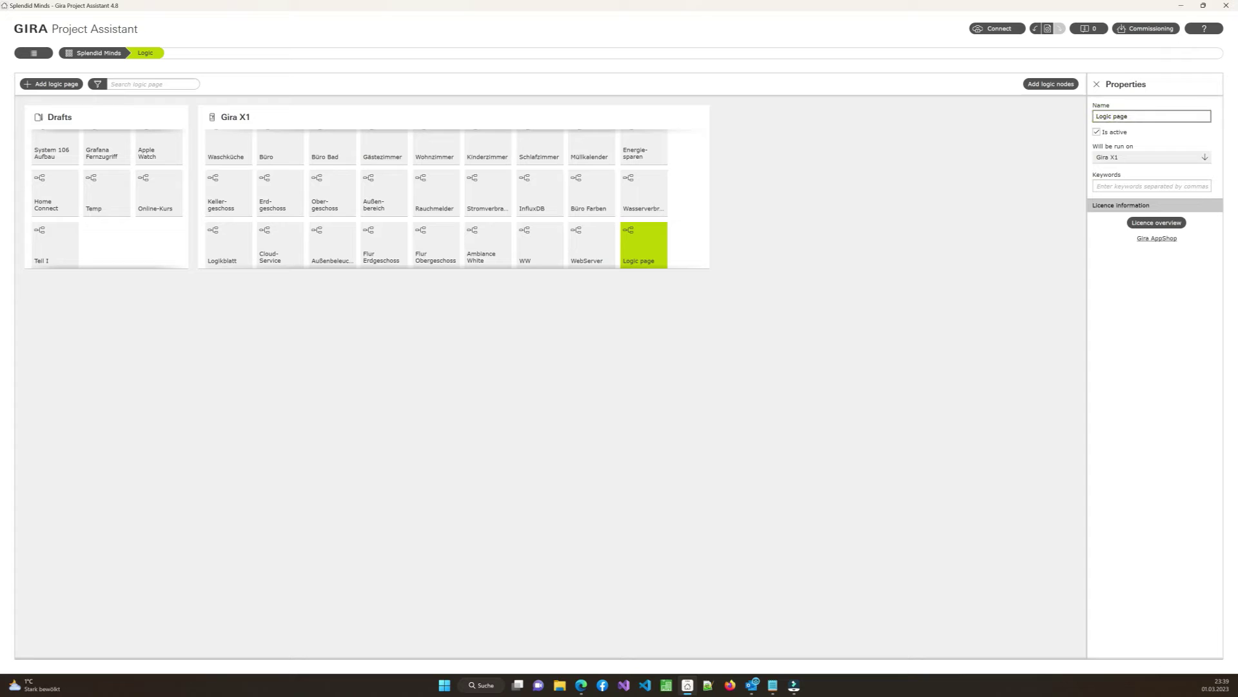
{"action": "triple_click", "coordinate": [1134, 115]}
{"action": "type", "text": "YouTube Video Eng"}
{"action": "type", "text": "li"}
{"action": "type", "text": " li"}
{"action": "type", "text": "ish"}
{"action": "key", "text": "Return"}
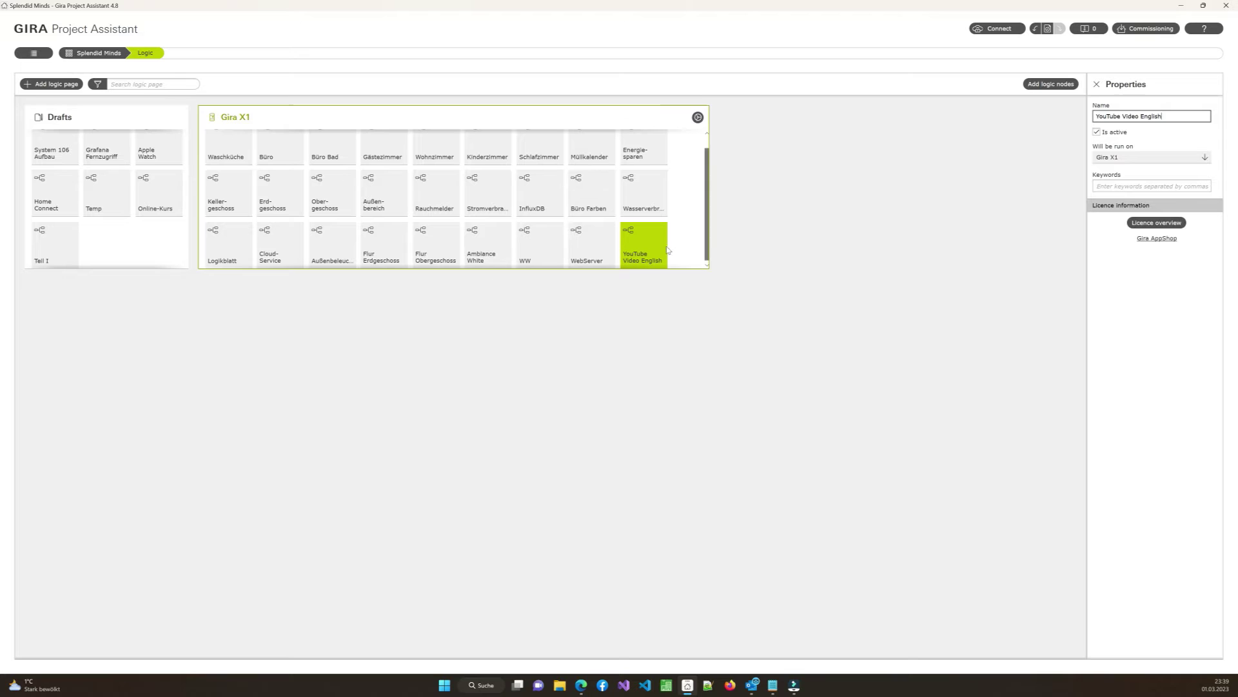
{"action": "double_click", "coordinate": [647, 245]}
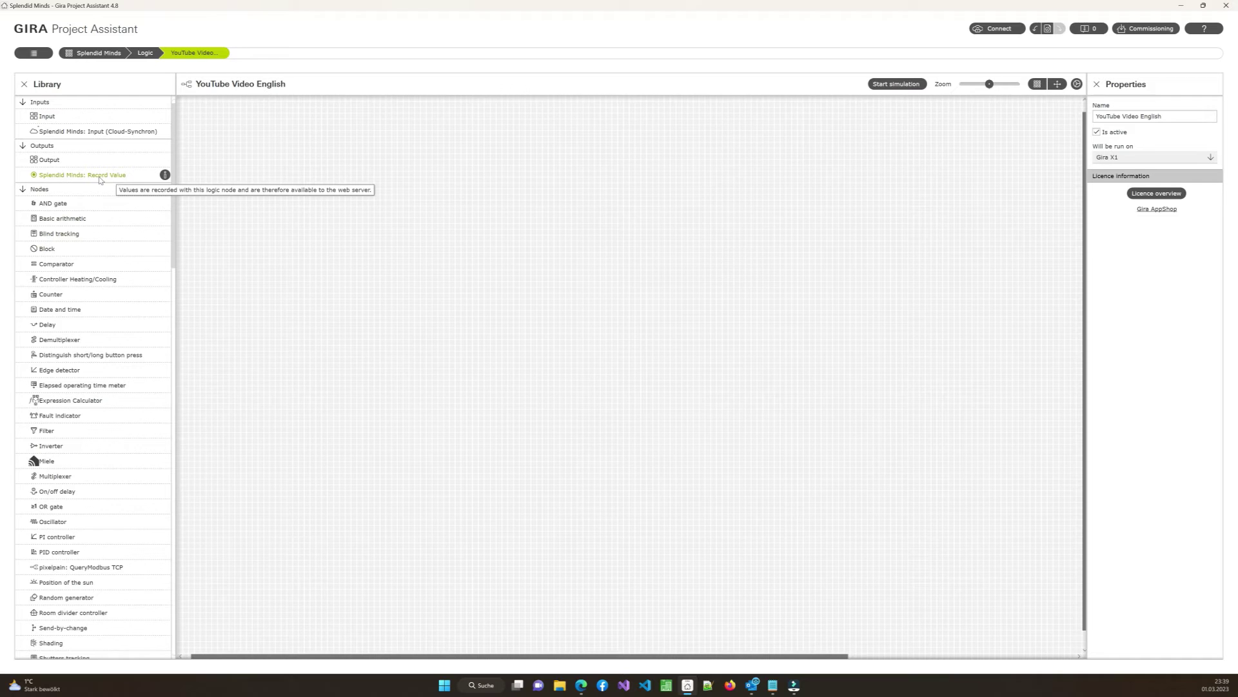
- Place a Splendid Minds: Record Value node on the canvas and reposition it
{"action": "left_click_drag", "start_coordinate": [100, 180], "coordinate": [445, 249]}
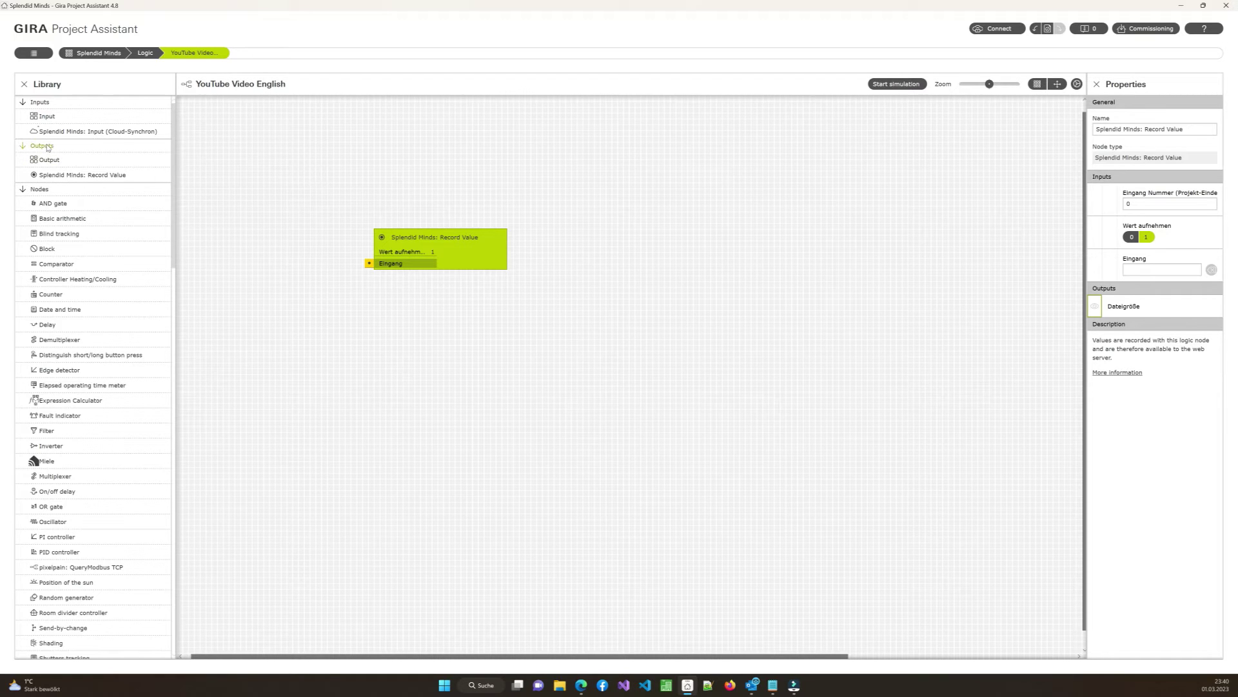
{"action": "left_click_drag", "start_coordinate": [466, 249], "coordinate": [526, 182]}
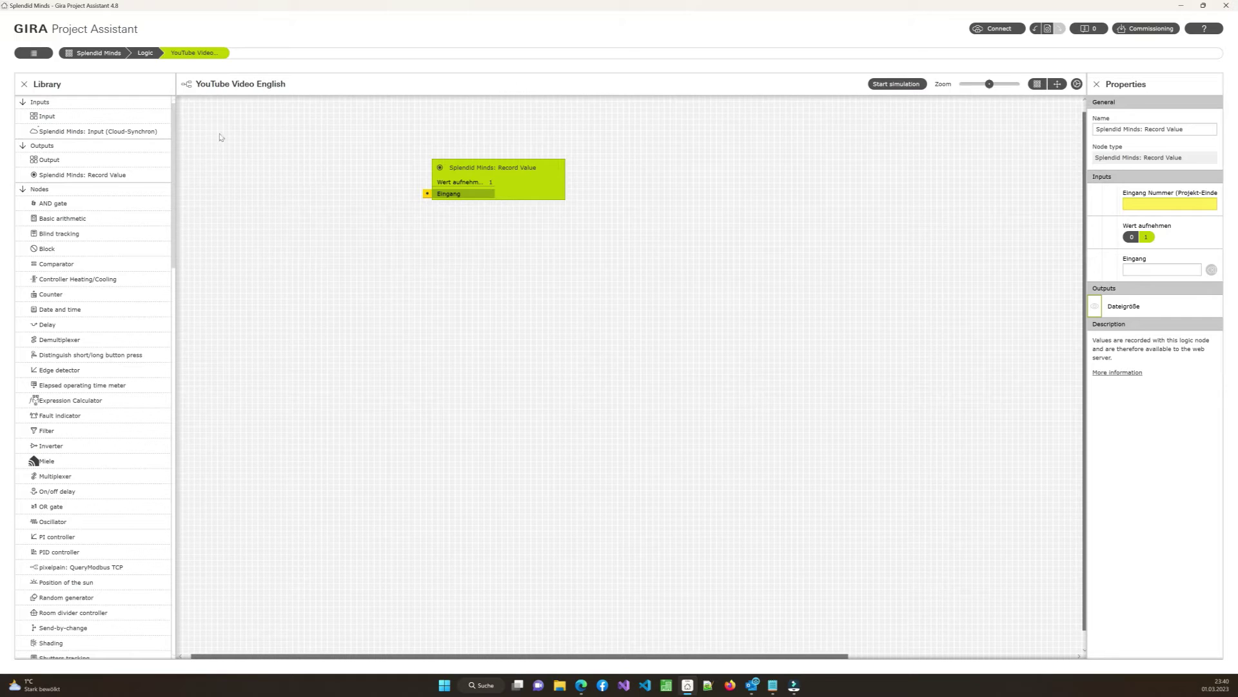
- Add an input bound to 5/0/3 KG_GZ_Temperatur_Ist and wire it to Record Value's Eingang
{"action": "left_click_drag", "start_coordinate": [39, 116], "coordinate": [251, 172]}
{"action": "left_click", "coordinate": [1210, 204]}
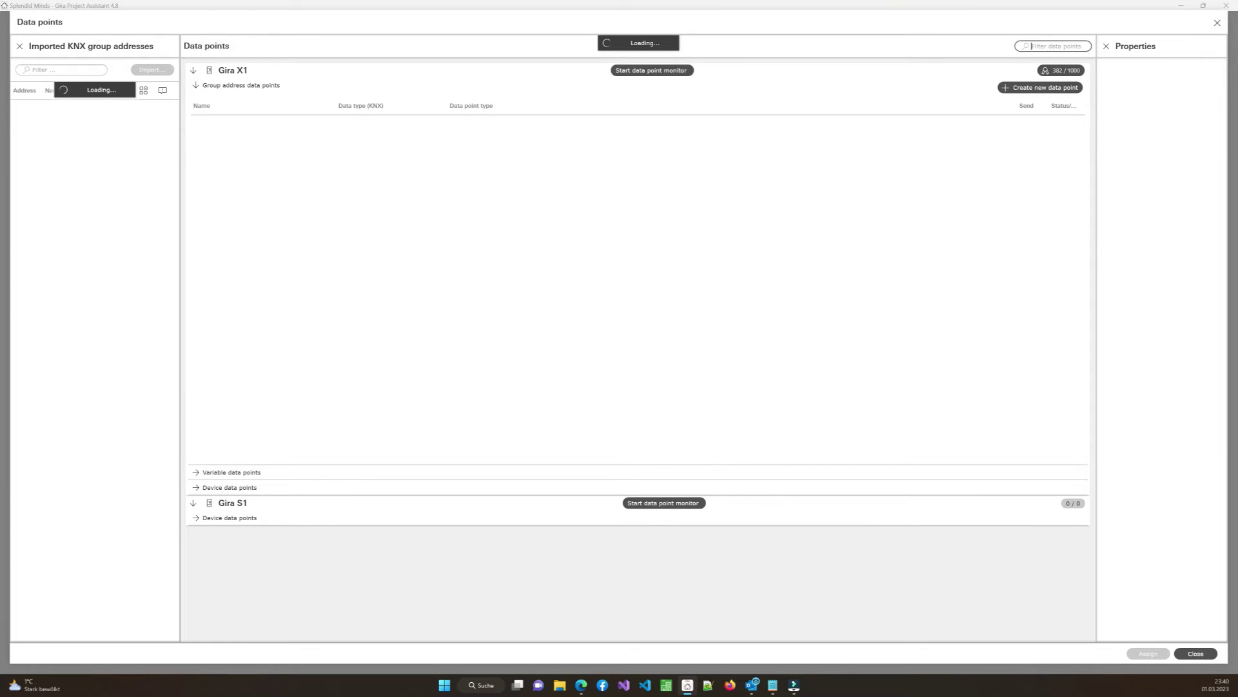
{"action": "type", "text": "temp"}
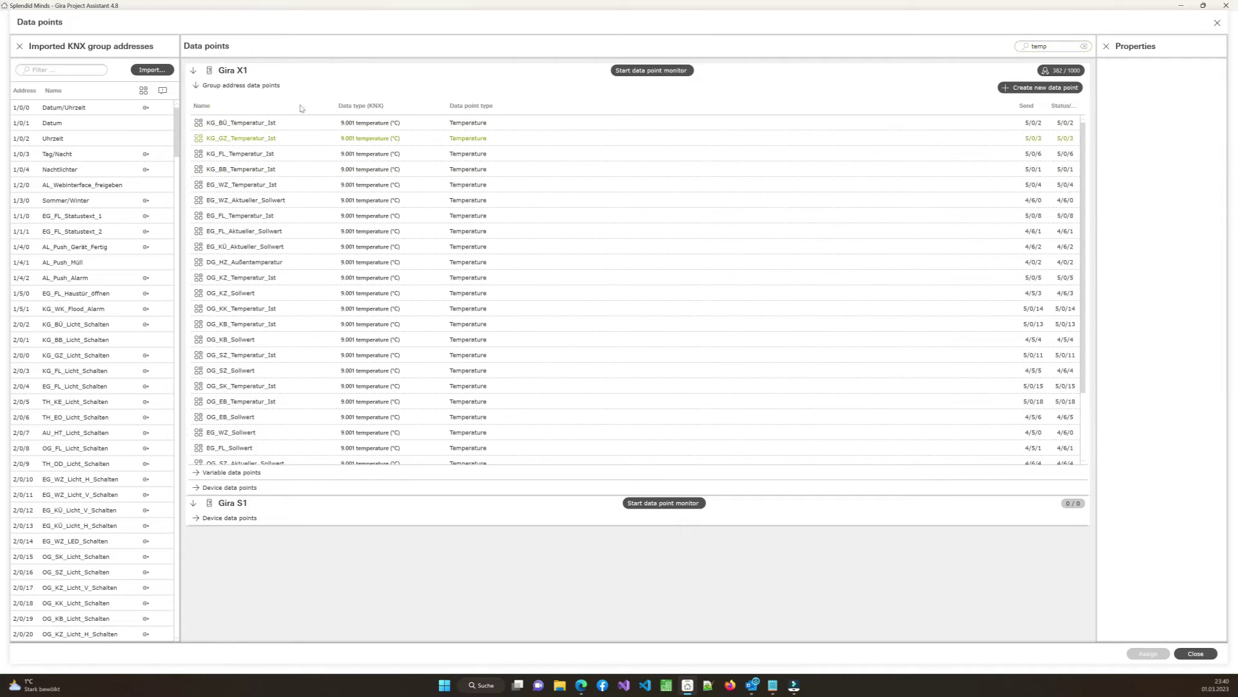
{"action": "left_click", "coordinate": [268, 138]}
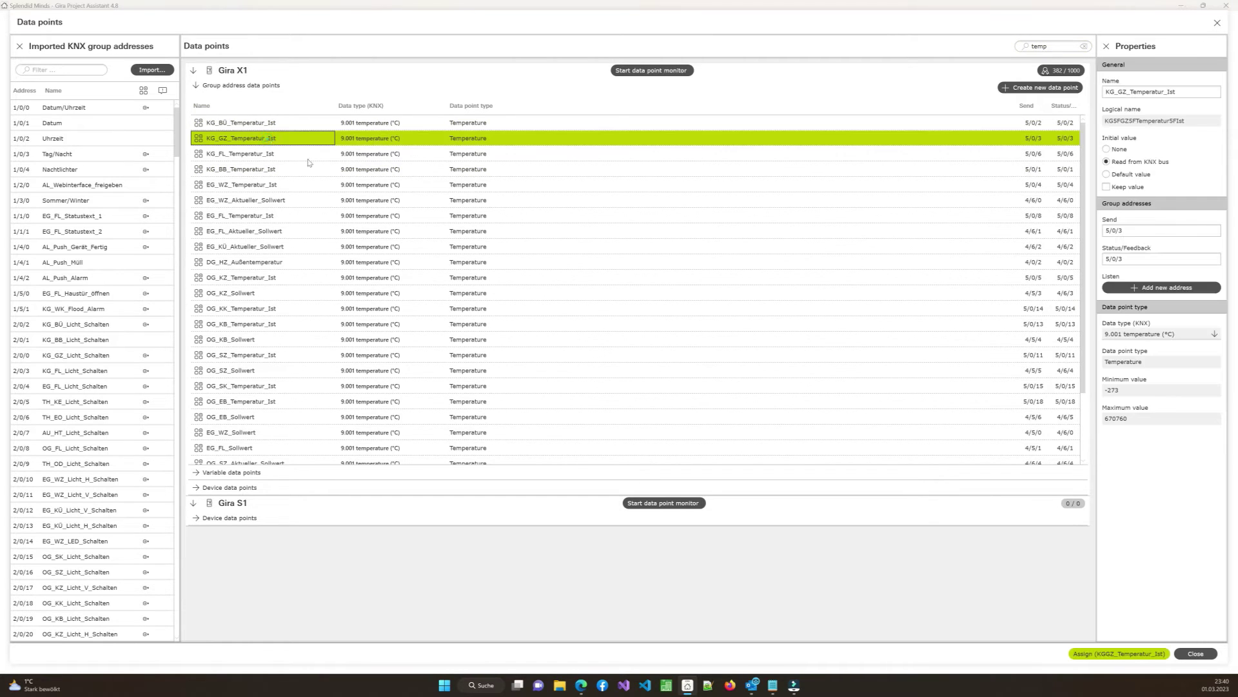
{"action": "left_click", "coordinate": [1114, 653]}
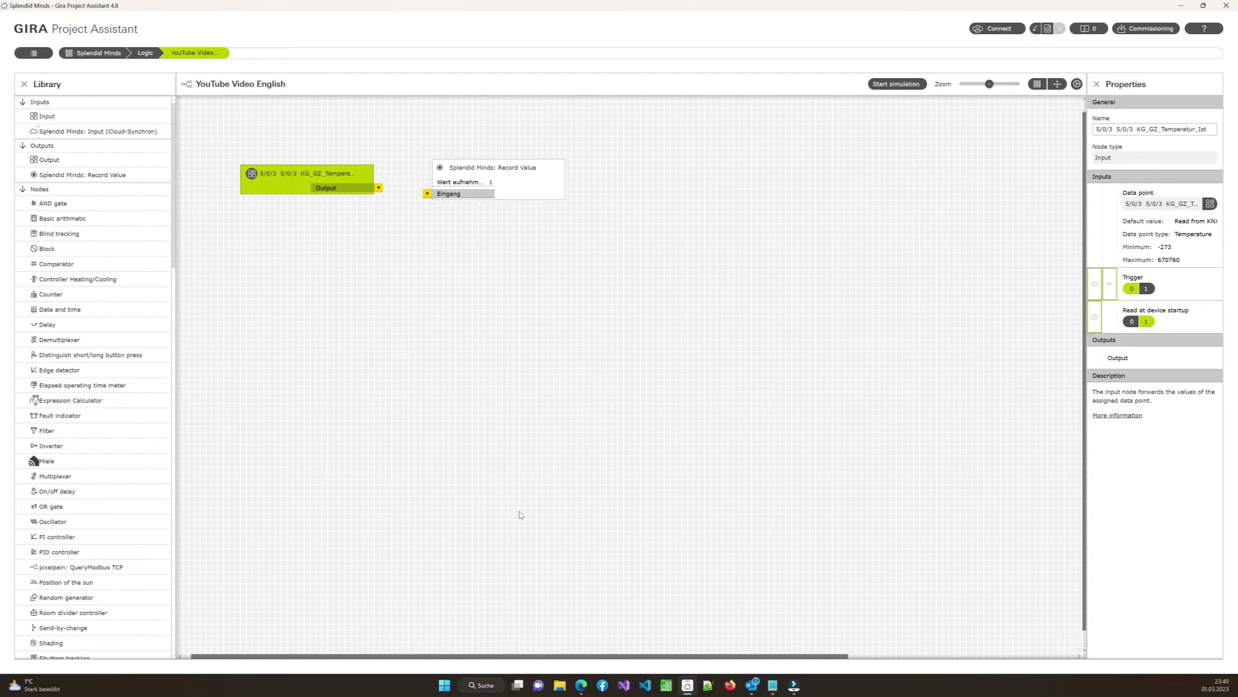
{"action": "left_click_drag", "start_coordinate": [380, 188], "coordinate": [451, 195]}
{"action": "left_click", "coordinate": [525, 167]}
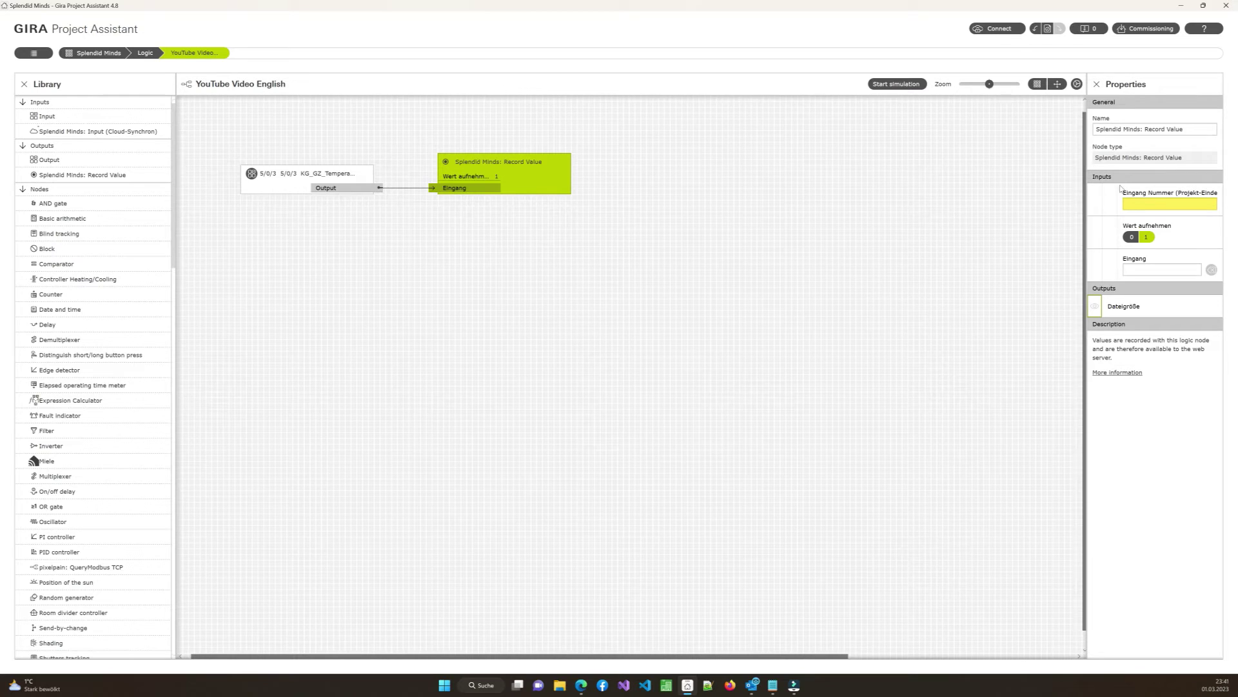
- Enter 1 as the Record Value node's Eingang Nummer
{"action": "left_click", "coordinate": [1149, 203]}
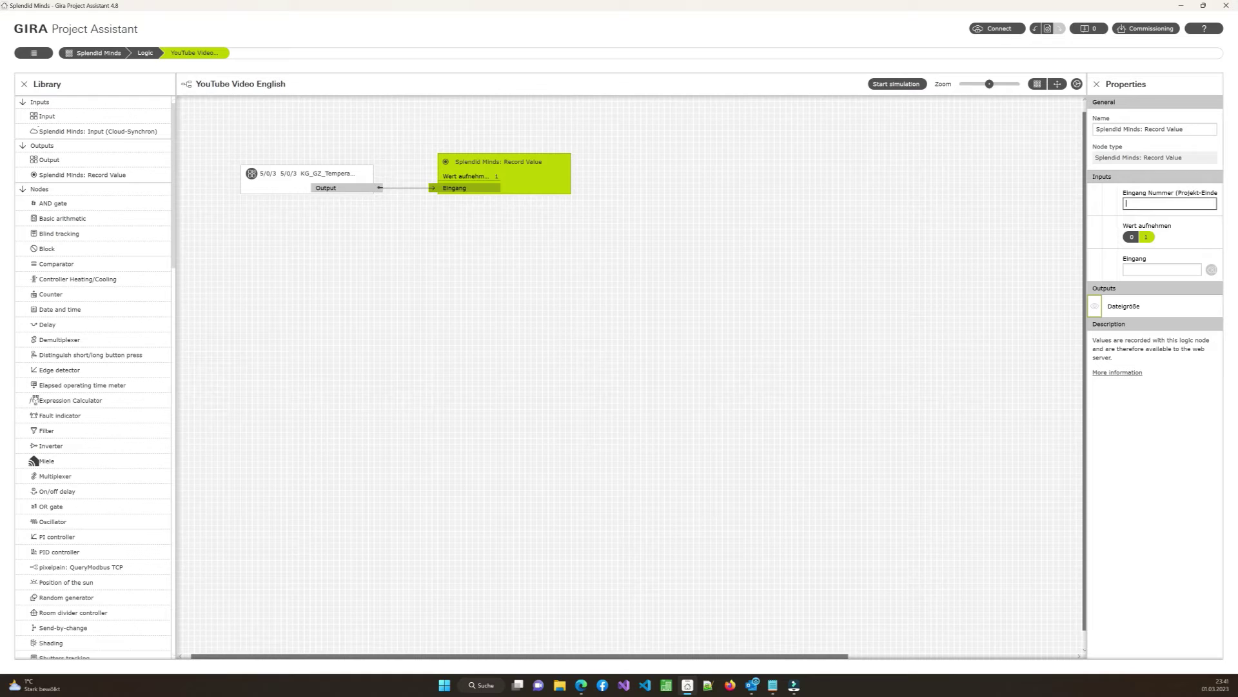
{"action": "type", "text": "1"}
{"action": "left_click", "coordinate": [816, 322]}
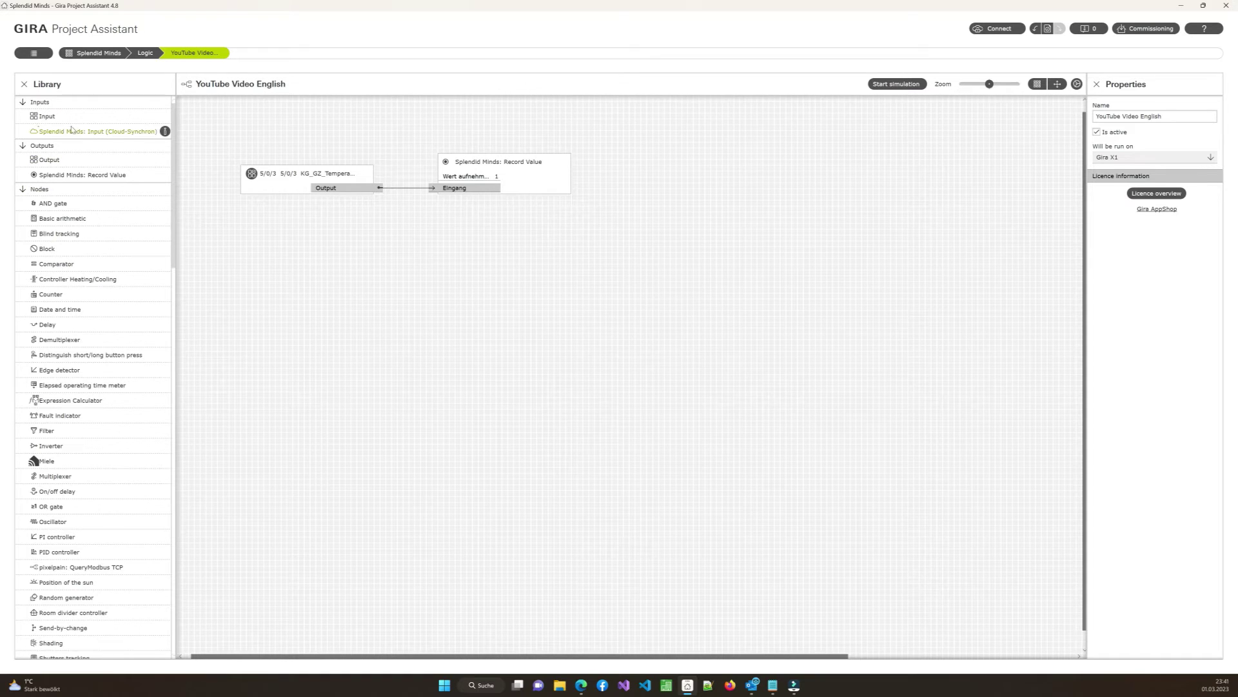
- Add a second Record Value node with Eingang Nummer 2, wired from a new input node
{"action": "left_click_drag", "start_coordinate": [52, 175], "coordinate": [470, 233]}
{"action": "left_click_drag", "start_coordinate": [47, 116], "coordinate": [276, 246]}
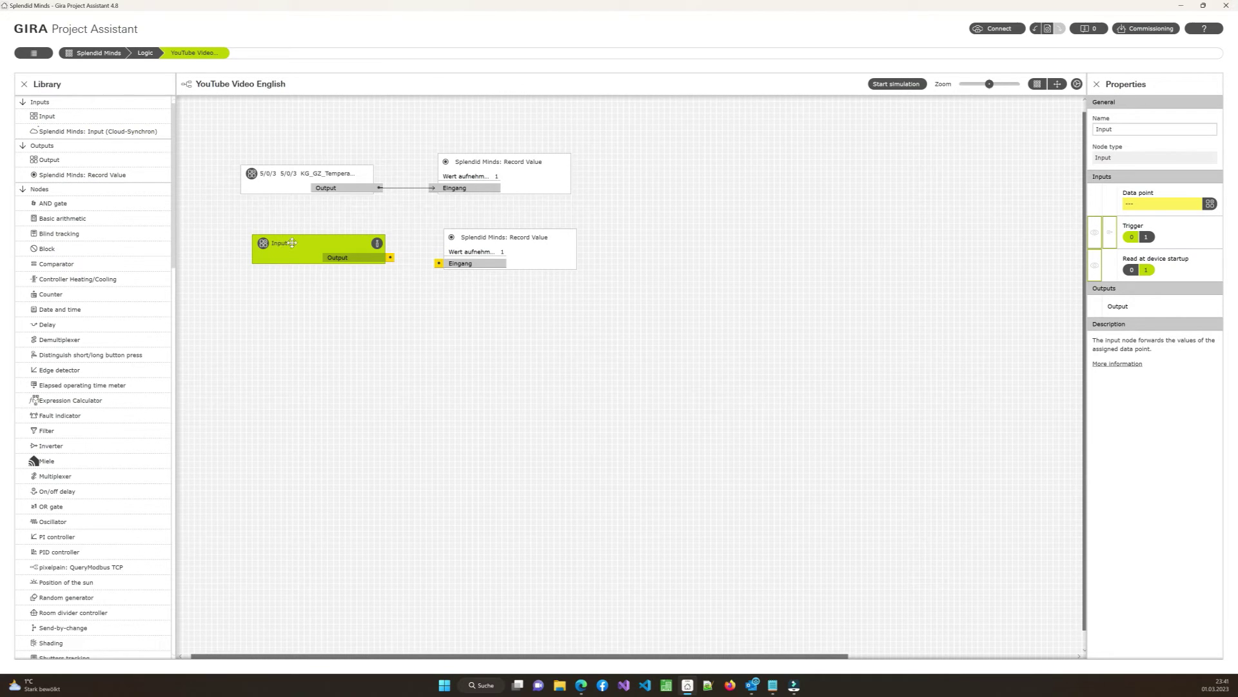
{"action": "left_click_drag", "start_coordinate": [525, 239], "coordinate": [526, 222]}
{"action": "left_click_drag", "start_coordinate": [433, 246], "coordinate": [378, 246]}
{"action": "left_click", "coordinate": [1168, 204]}
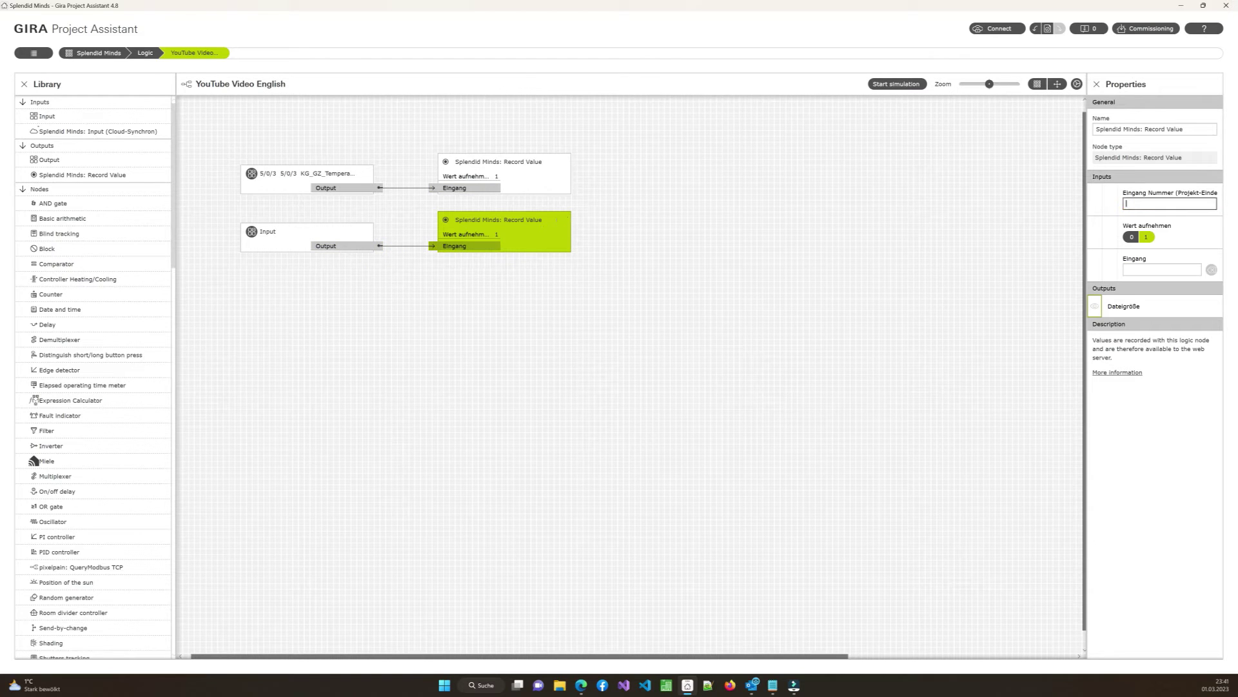
{"action": "type", "text": "2"}
{"action": "left_click", "coordinate": [909, 331]}
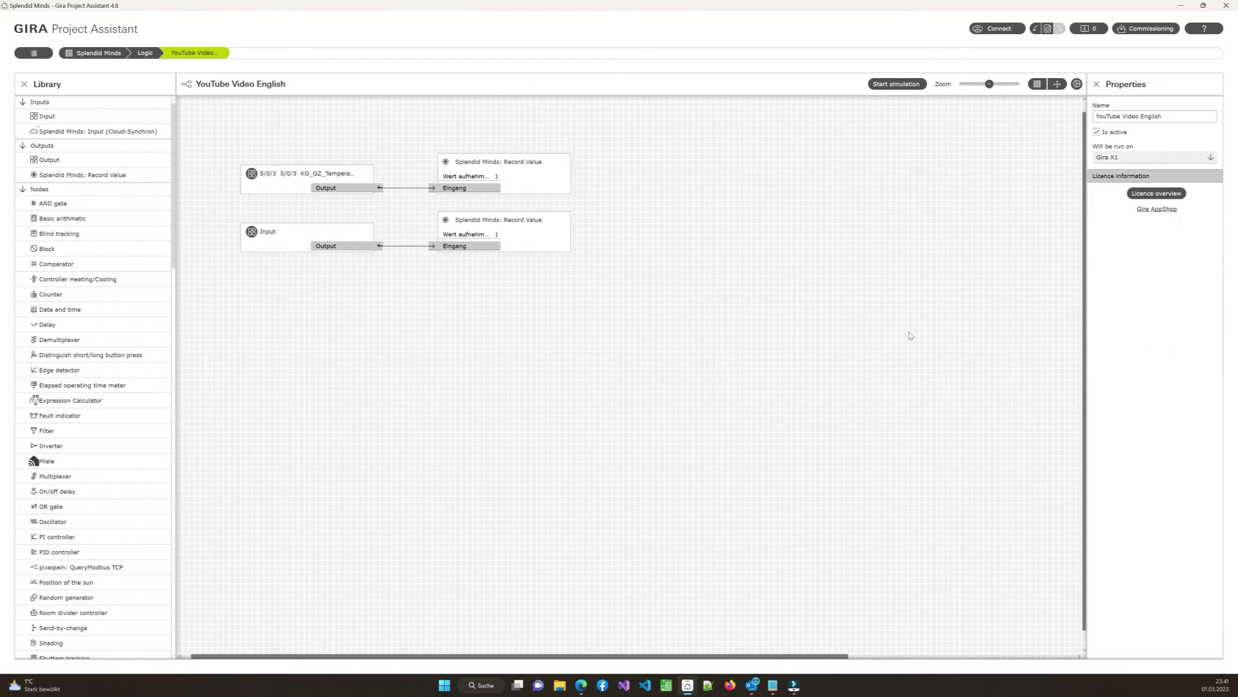
- Assign data point 4/0/2 DG_HZ_Außentemperatur to the new input node
{"action": "left_click", "coordinate": [280, 225]}
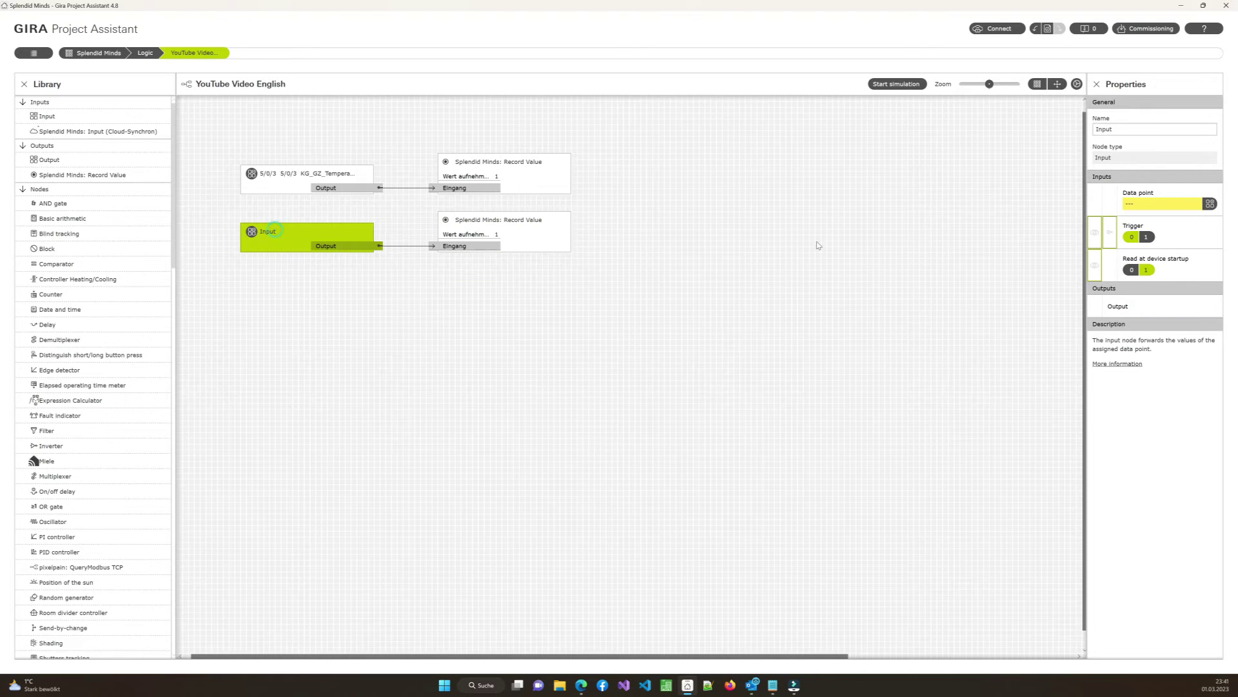
{"action": "left_click", "coordinate": [1210, 204]}
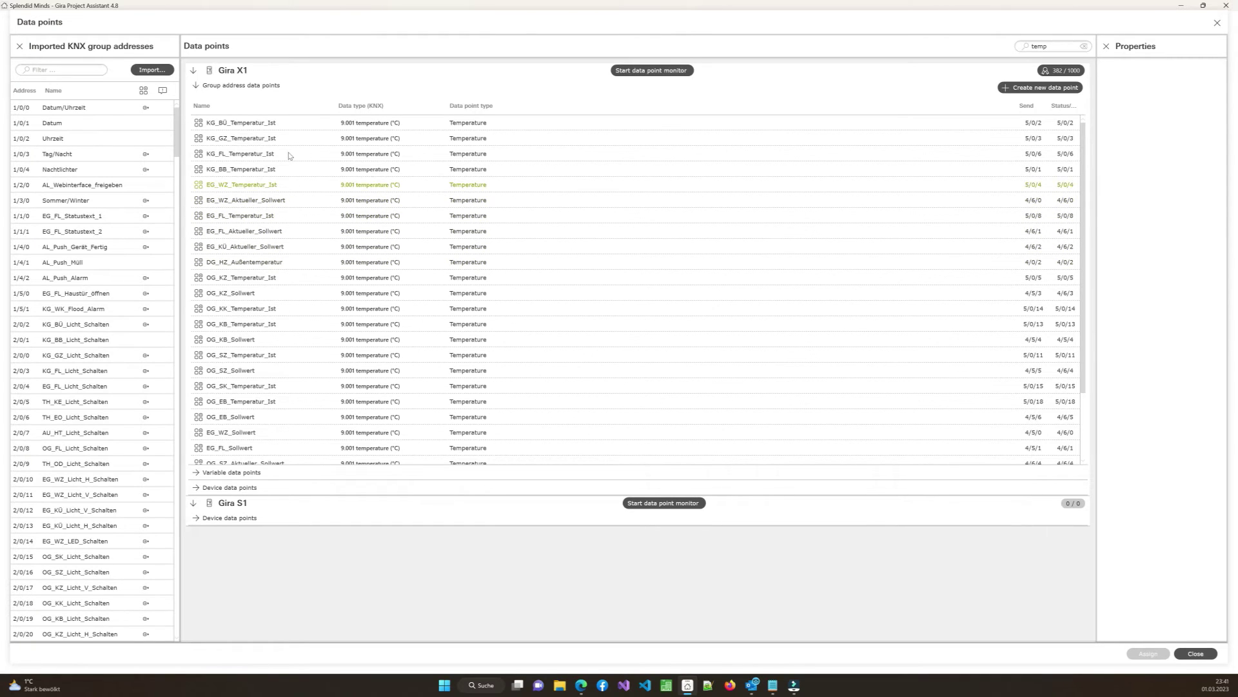
{"action": "left_click", "coordinate": [272, 262]}
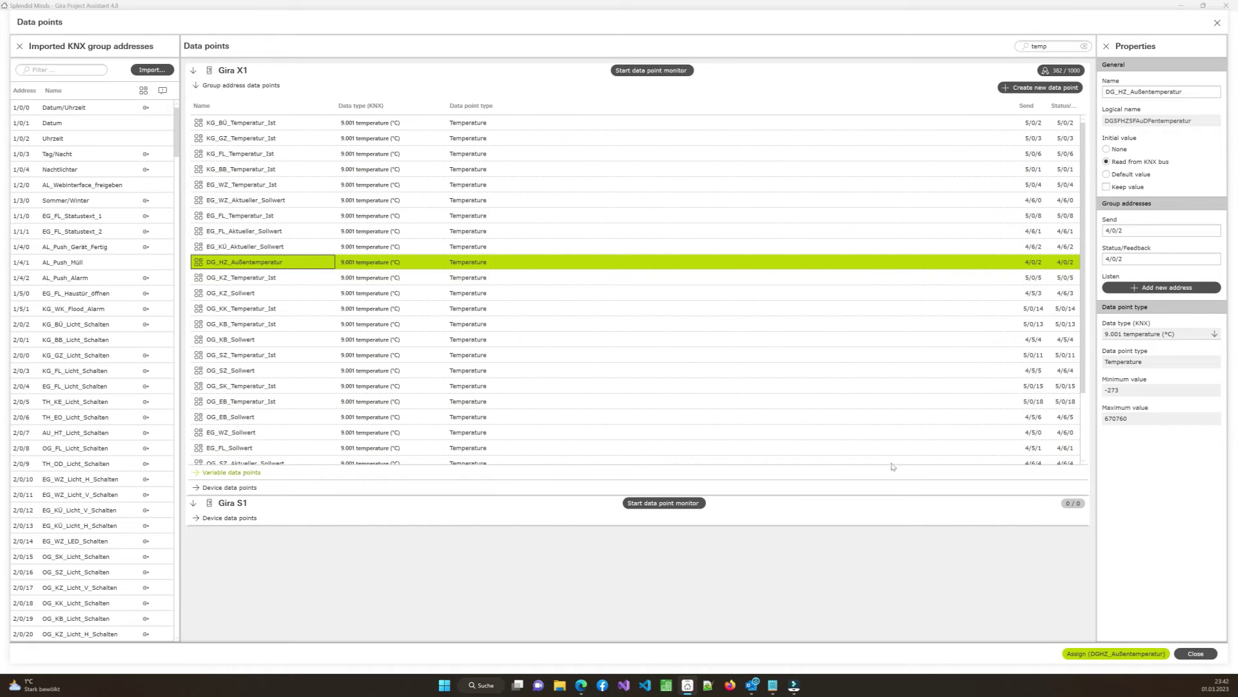
{"action": "left_click", "coordinate": [1121, 654]}
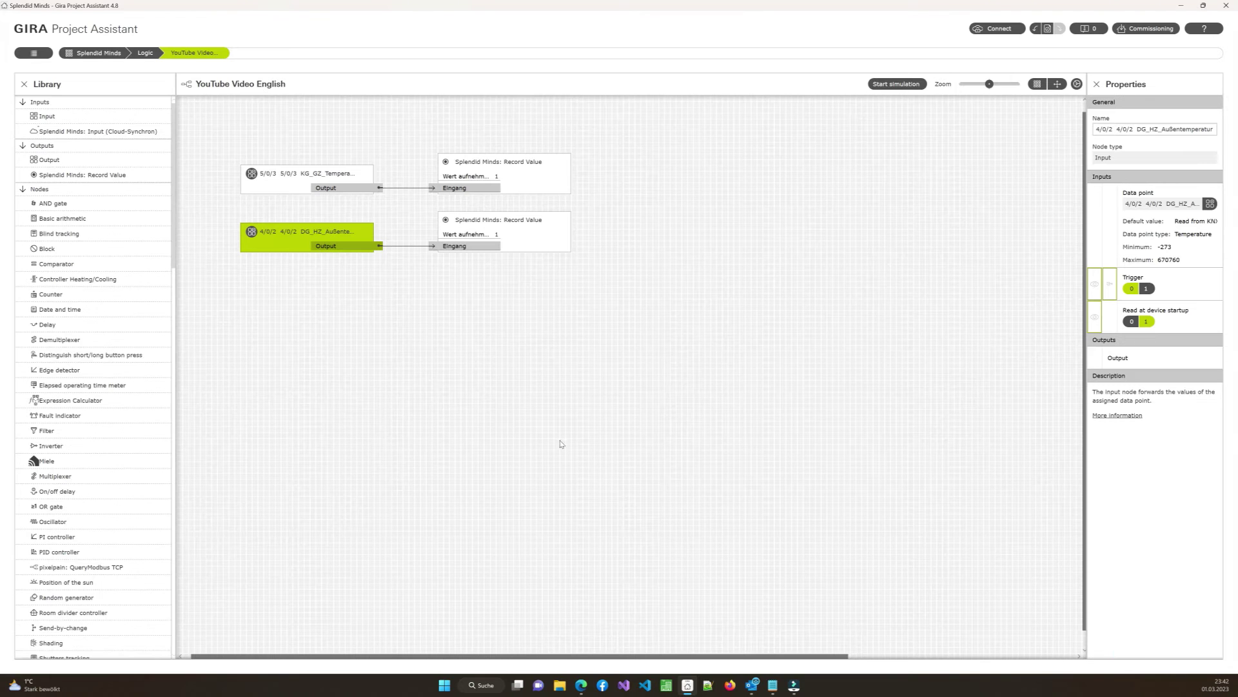
{"action": "mouse_move", "coordinate": [343, 195]}
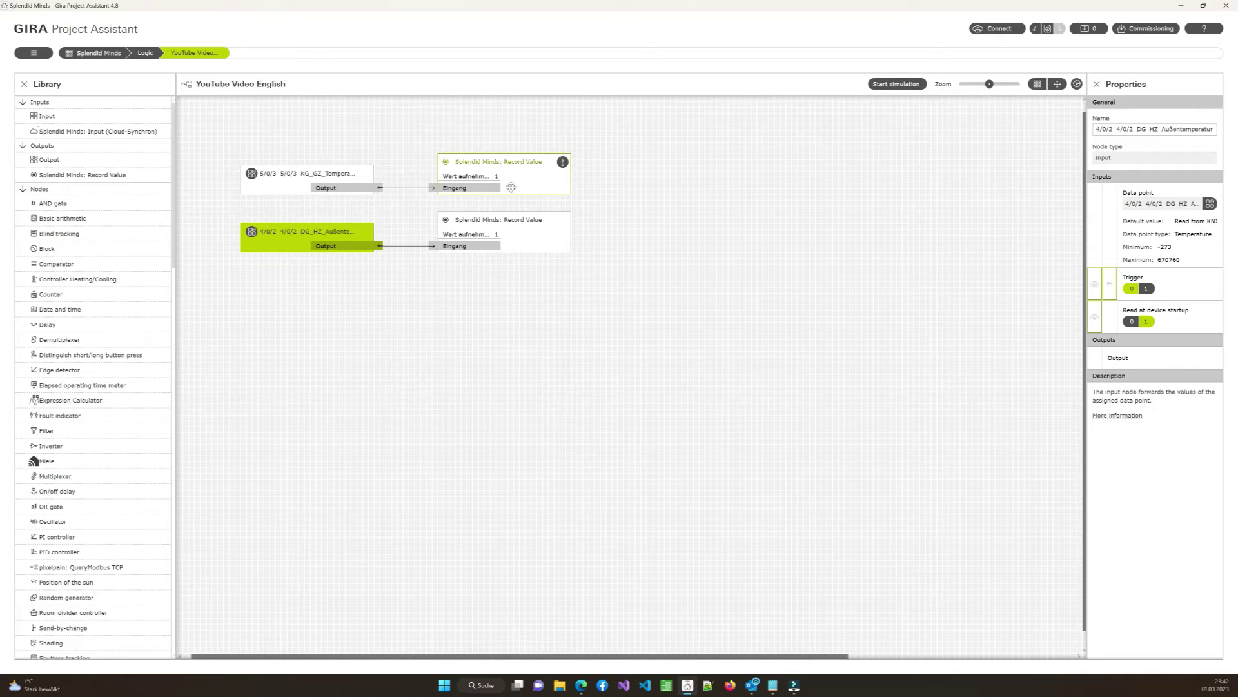
- Place a Splendid Minds: WebServer node beside the Record Value nodes
{"action": "left_click_drag", "start_coordinate": [174, 200], "coordinate": [197, 565]}
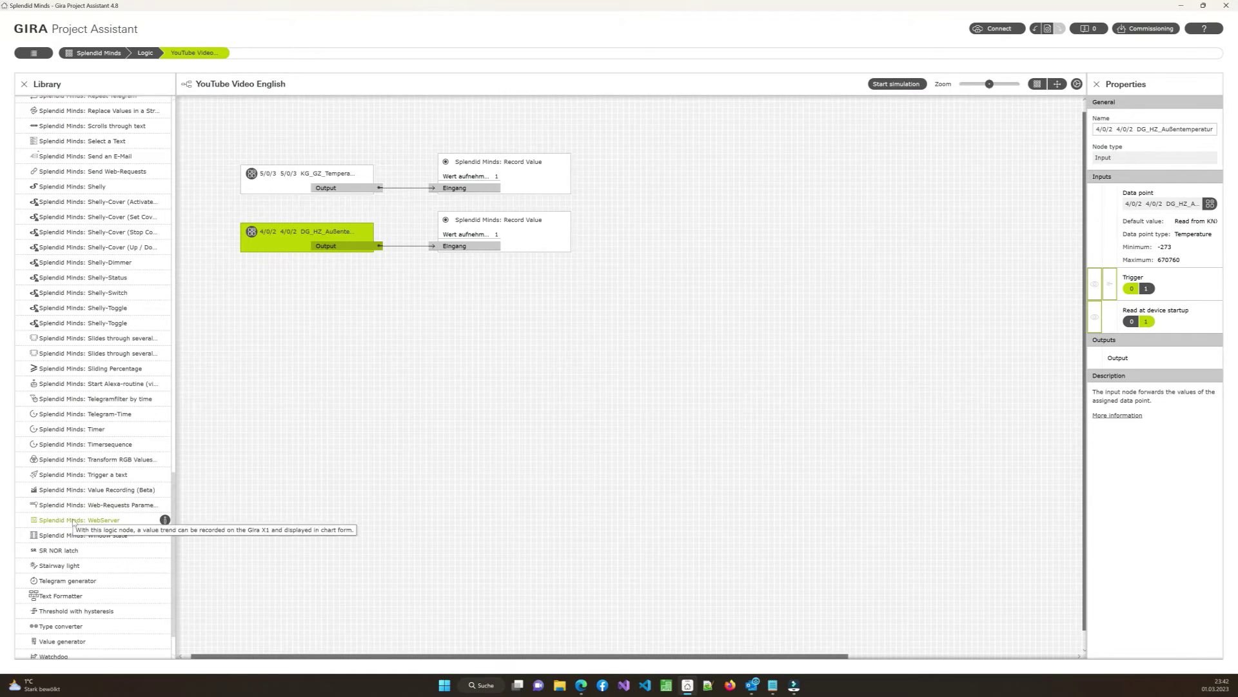
{"action": "left_click_drag", "start_coordinate": [73, 522], "coordinate": [516, 355]}
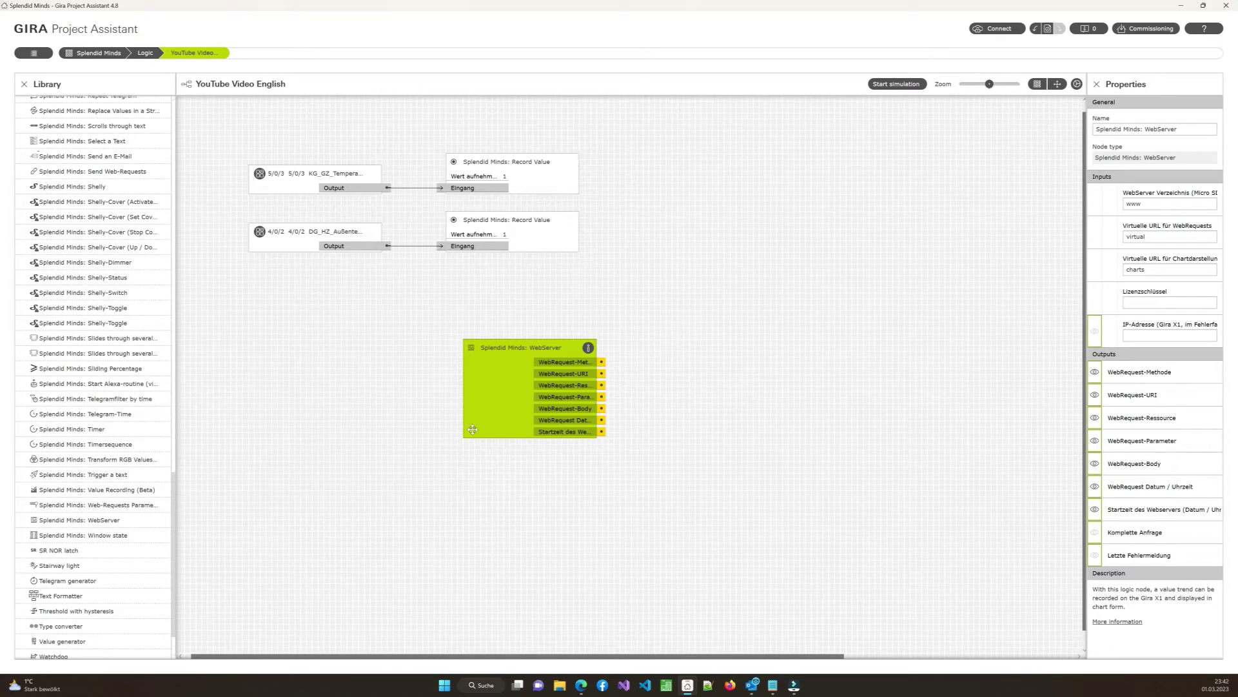
{"action": "left_click_drag", "start_coordinate": [488, 416], "coordinate": [647, 228]}
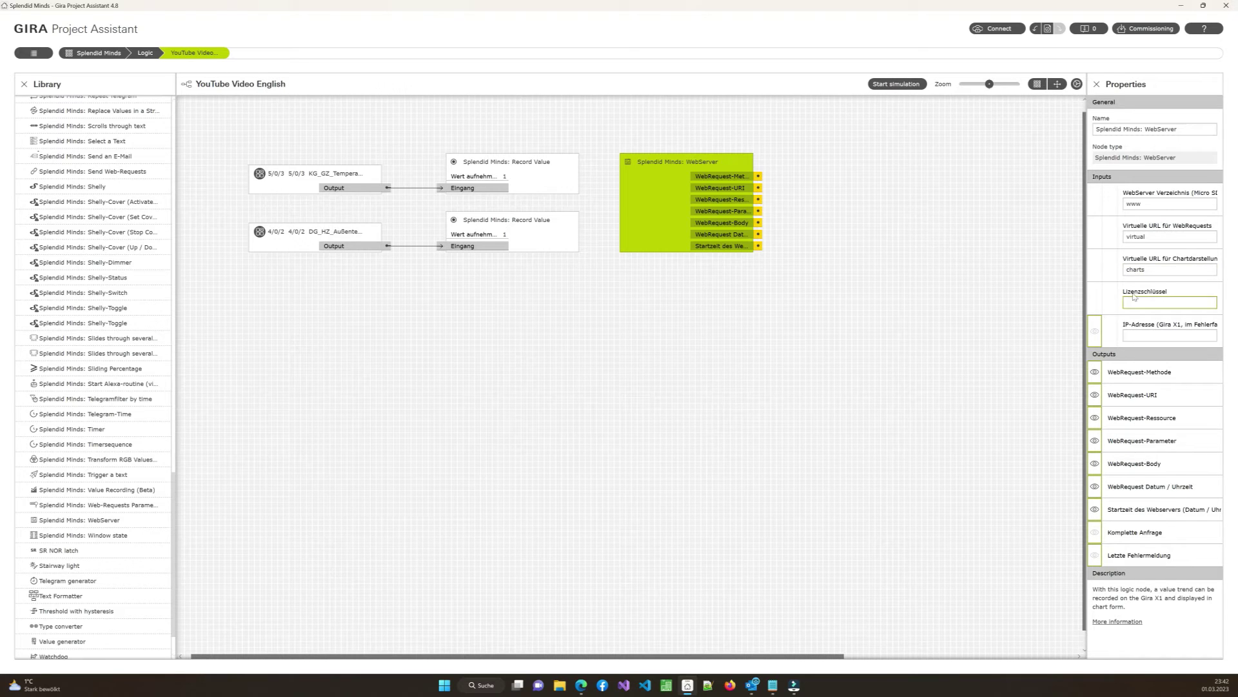
- Review the WebServer node's chart URL, licence key and Gira X1 IP address inputs
{"action": "left_click", "coordinate": [1161, 269]}
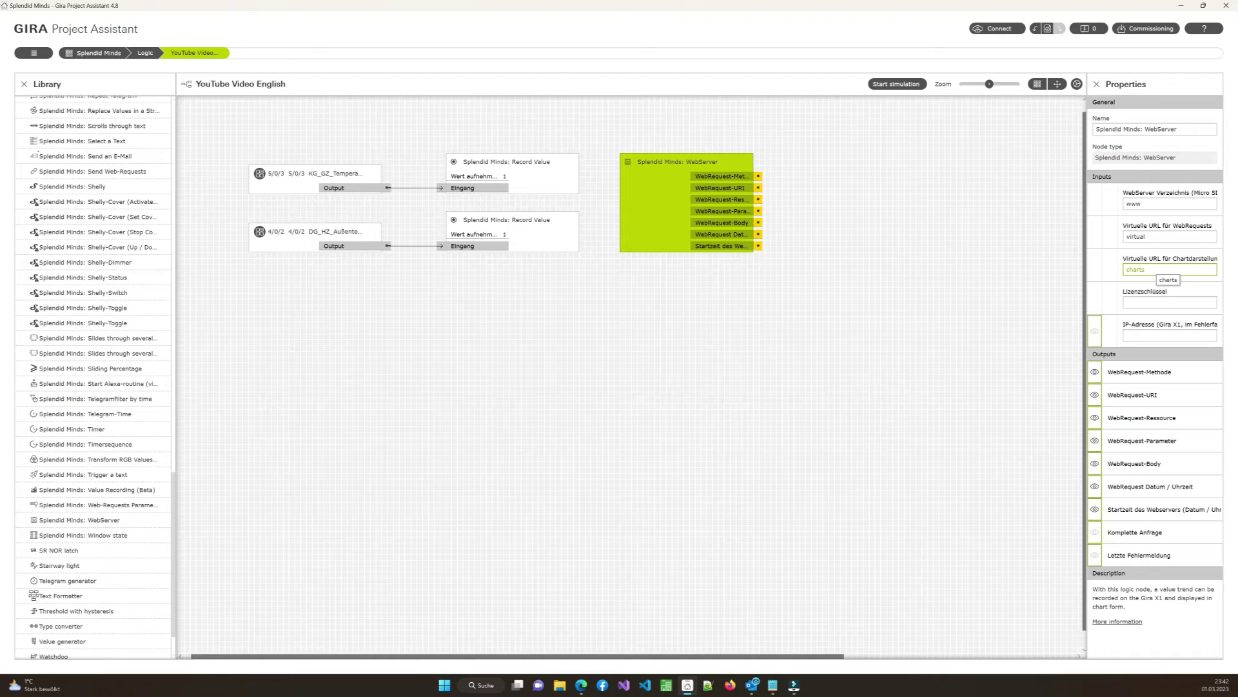
{"action": "left_click", "coordinate": [1161, 302]}
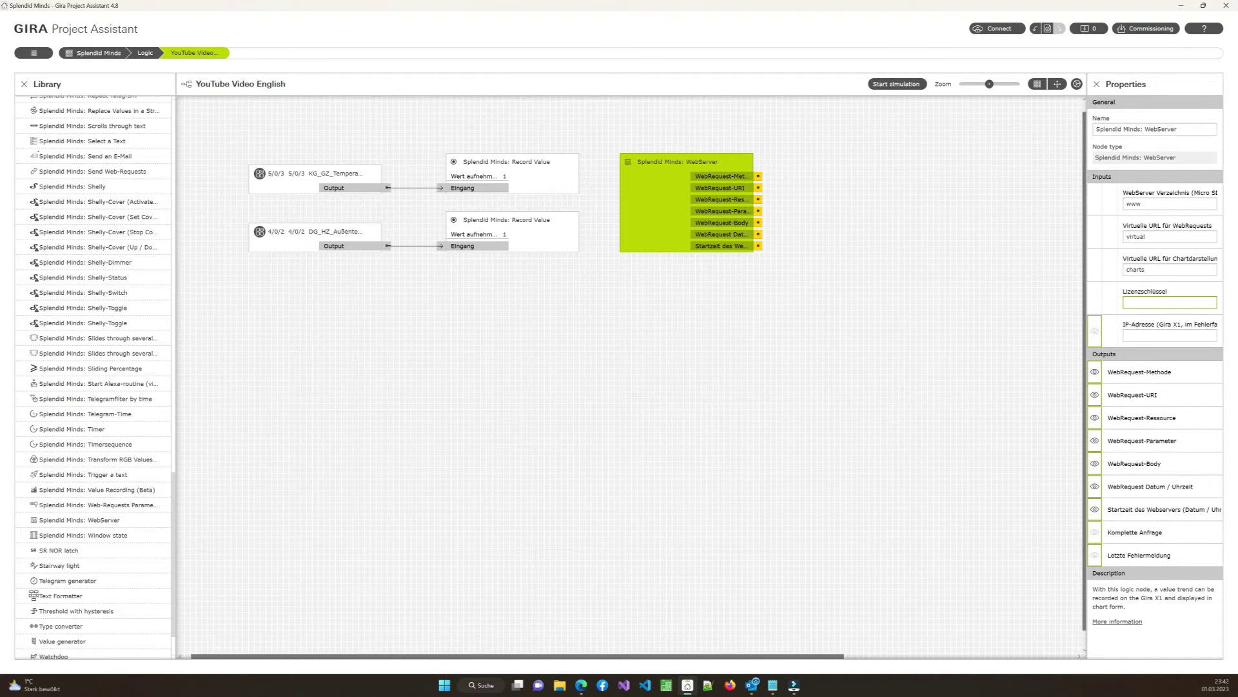
{"action": "left_click", "coordinate": [1159, 301]}
{"action": "left_click", "coordinate": [1156, 336]}
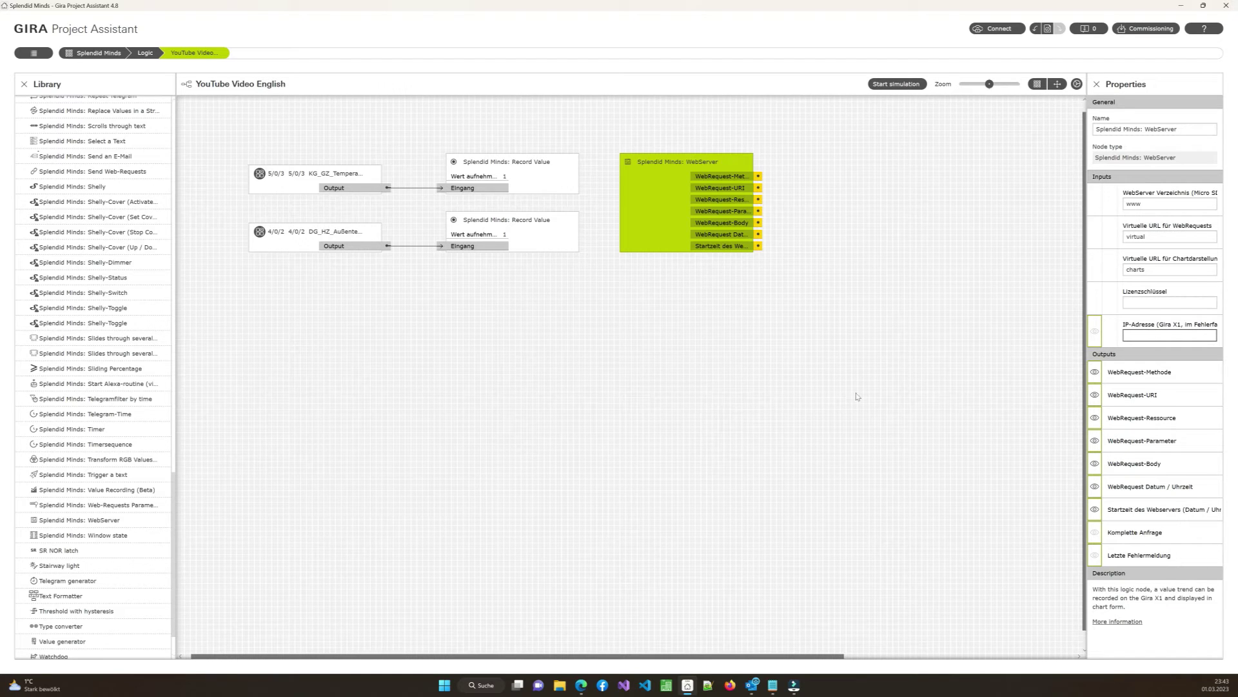
{"action": "mouse_move", "coordinate": [583, 686]}
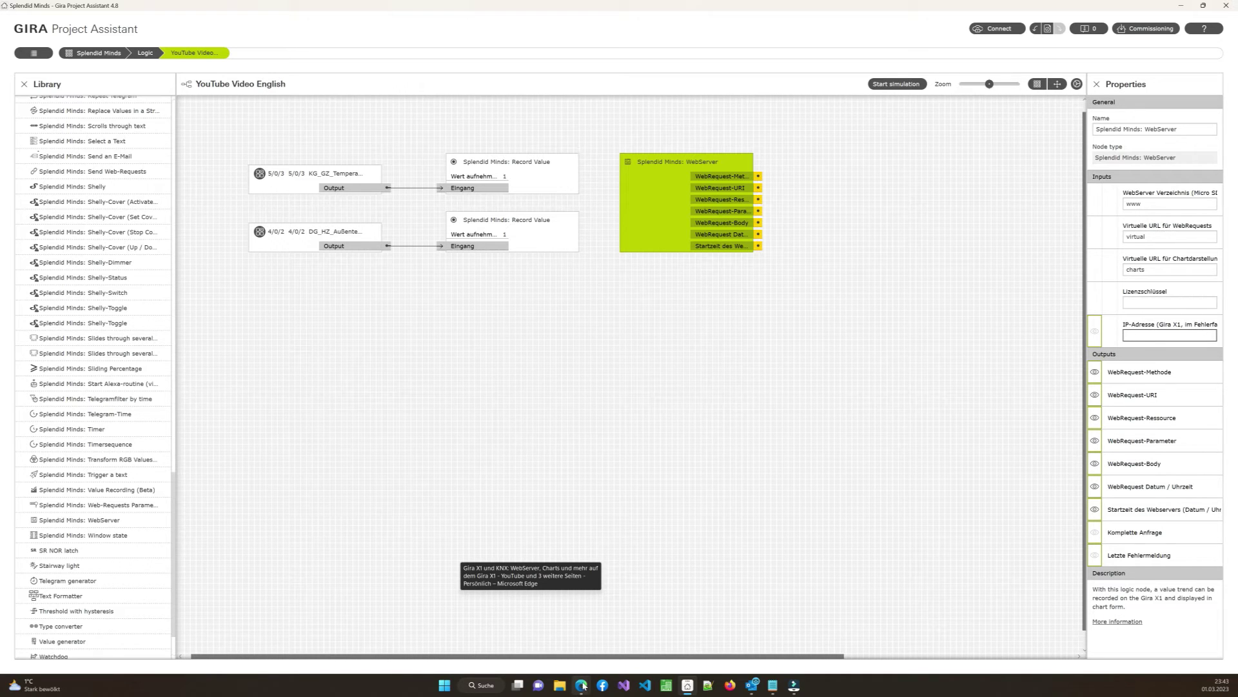
{"action": "left_click", "coordinate": [583, 686]}
- Select and copy the free licence key from the product page's Beta-Version section
{"action": "left_click", "coordinate": [597, 653]}
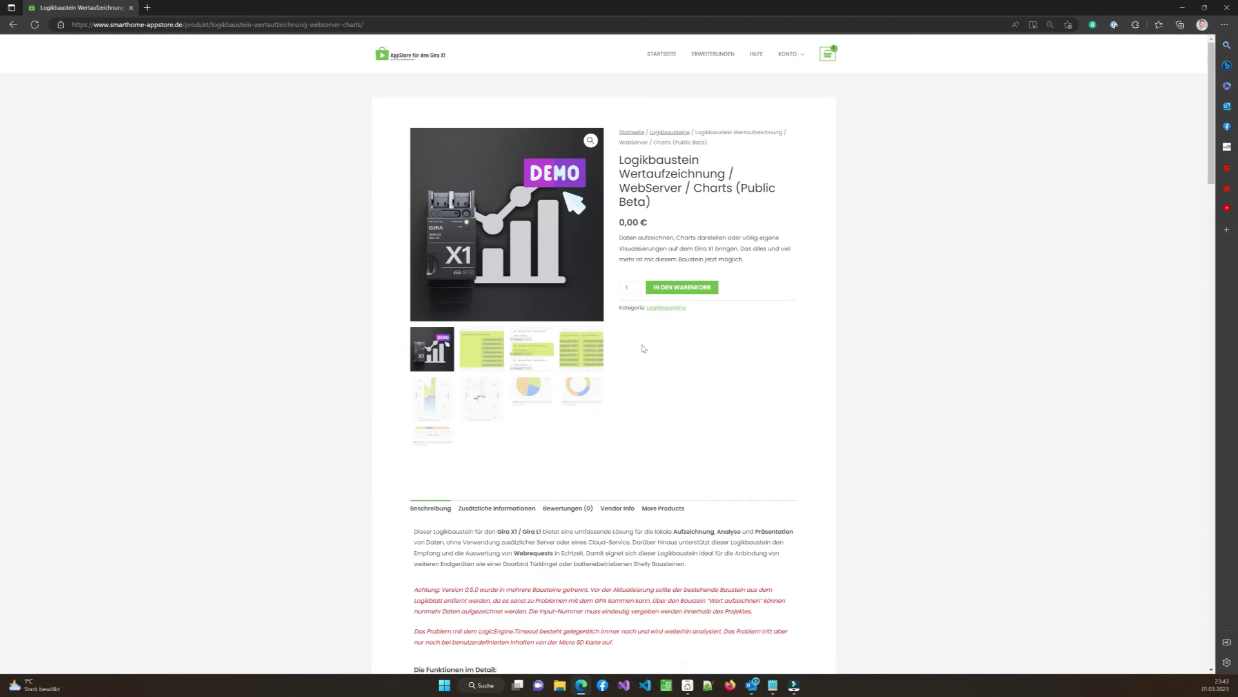
{"action": "scroll", "coordinate": [720, 481], "scroll_direction": "down", "scroll_amount": 20}
{"action": "scroll", "coordinate": [720, 481], "scroll_direction": "down", "scroll_amount": 1}
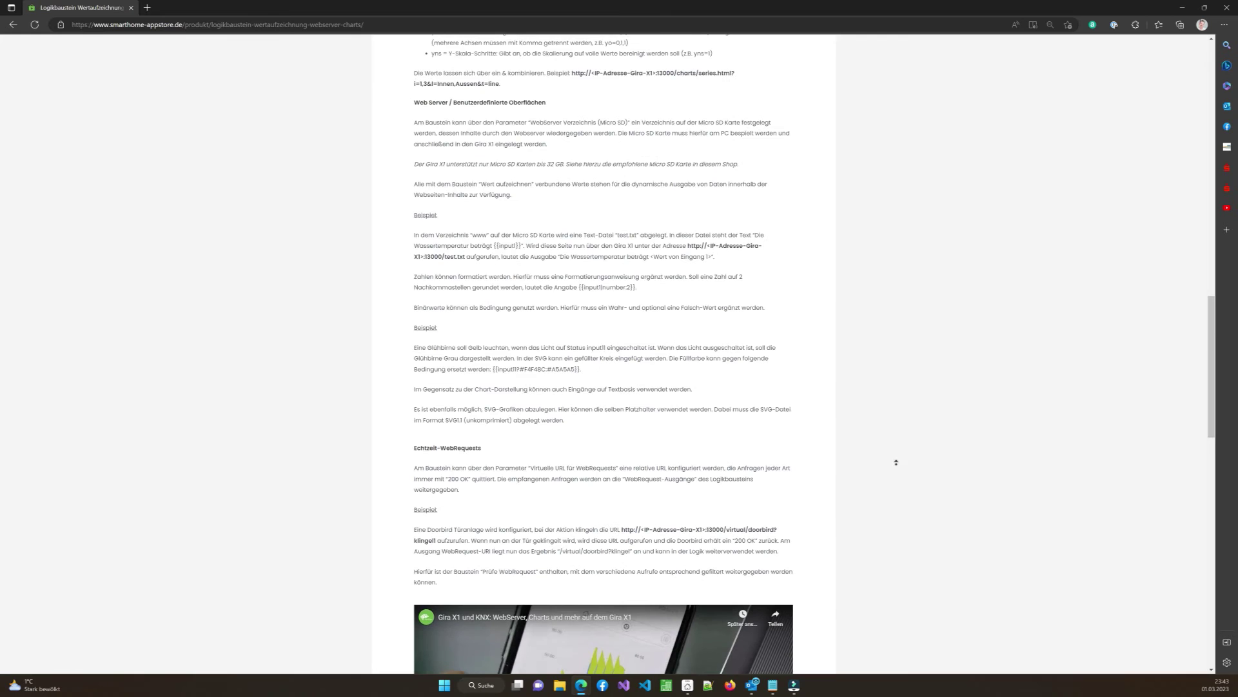
{"action": "scroll", "coordinate": [1148, 426], "scroll_direction": "up", "scroll_amount": 4}
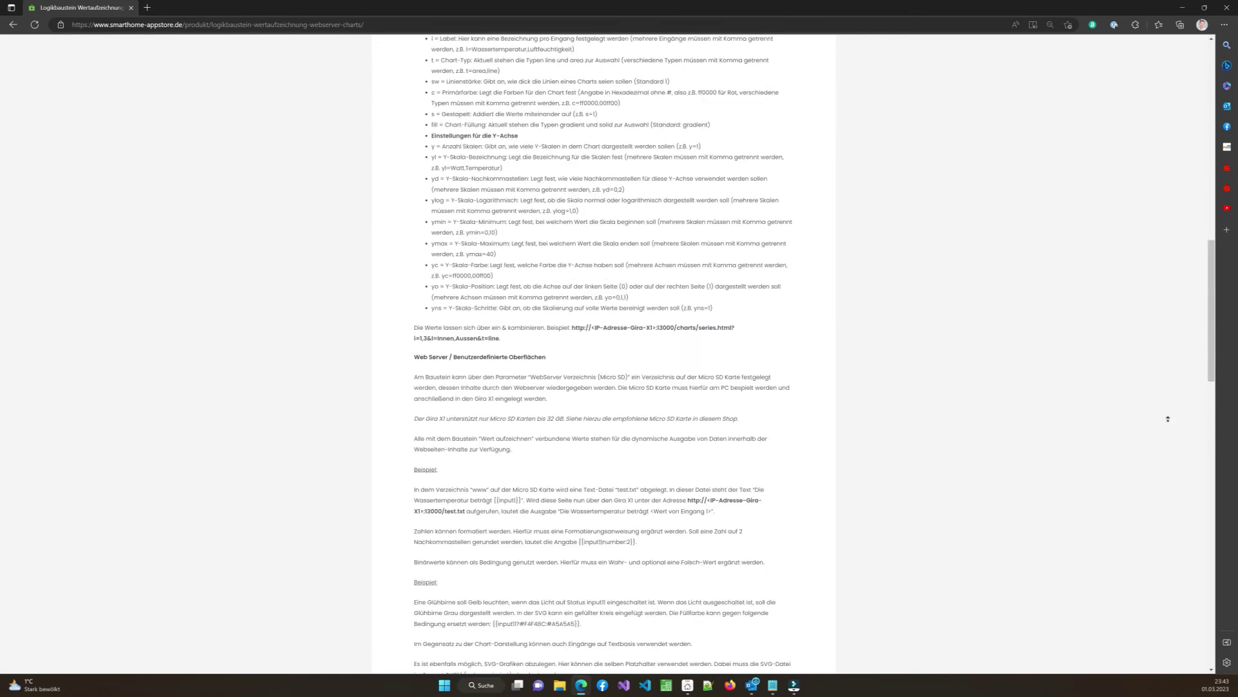
{"action": "scroll", "coordinate": [1158, 435], "scroll_direction": "up", "scroll_amount": 1}
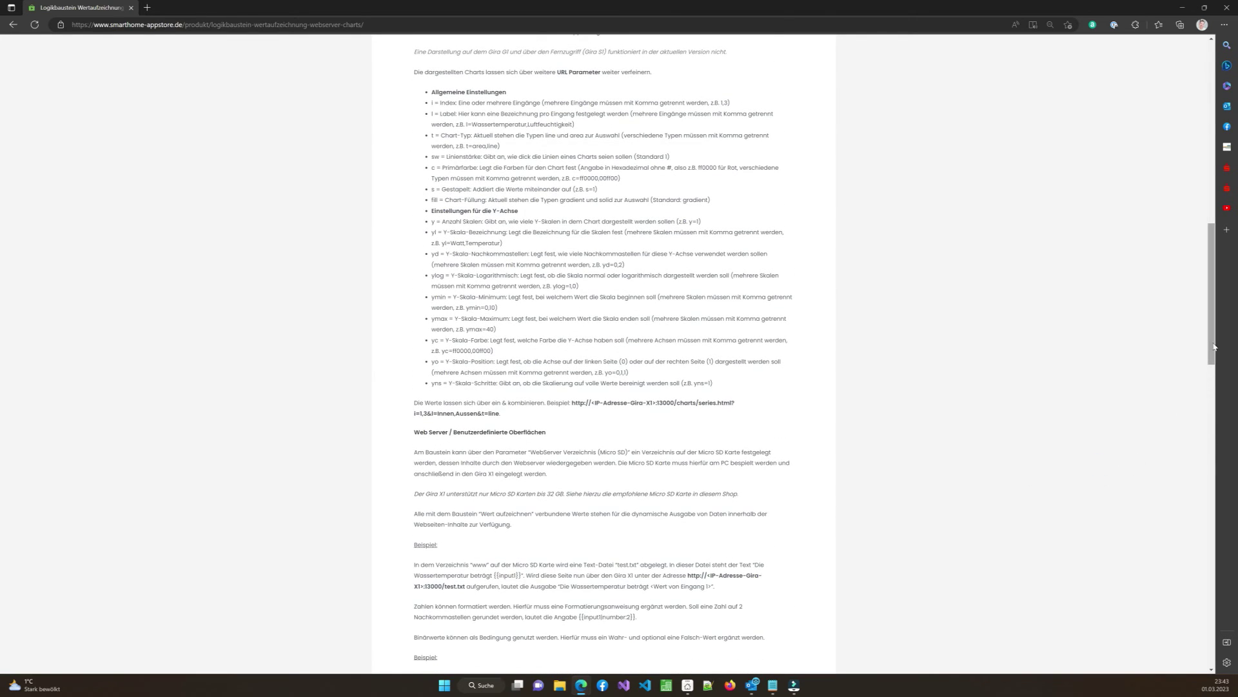
{"action": "left_click_drag", "start_coordinate": [1213, 346], "coordinate": [1219, 546]}
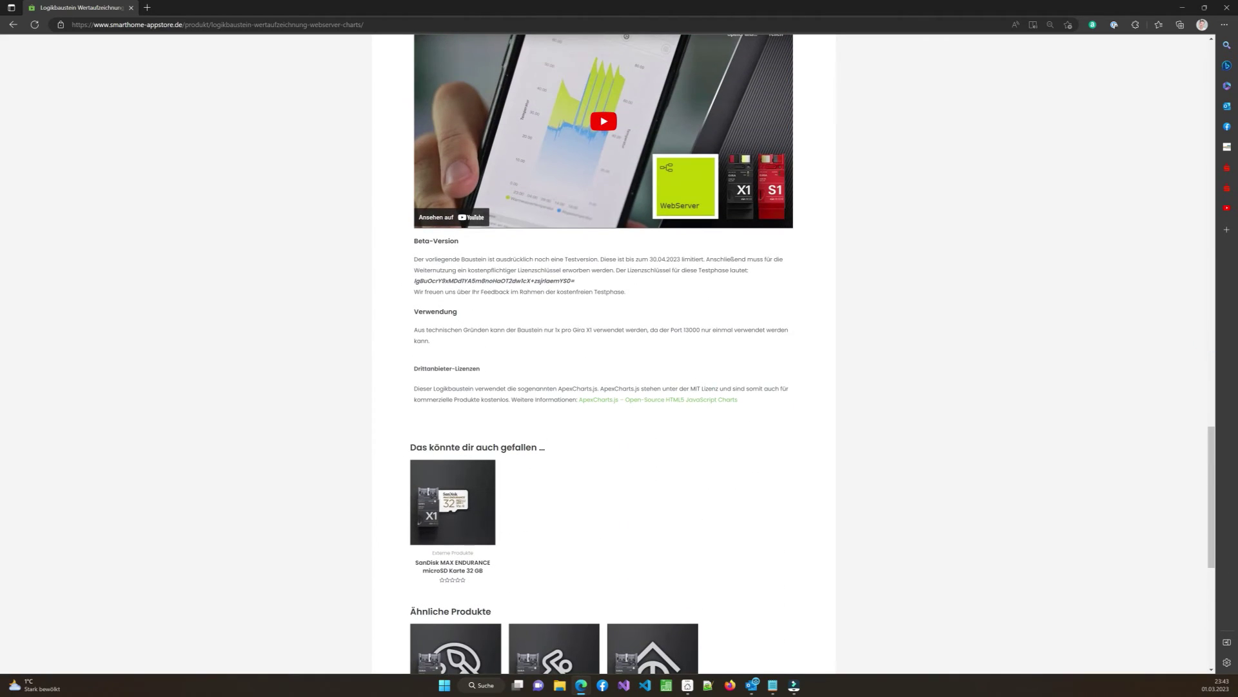
{"action": "left_click_drag", "start_coordinate": [413, 281], "coordinate": [576, 285]}
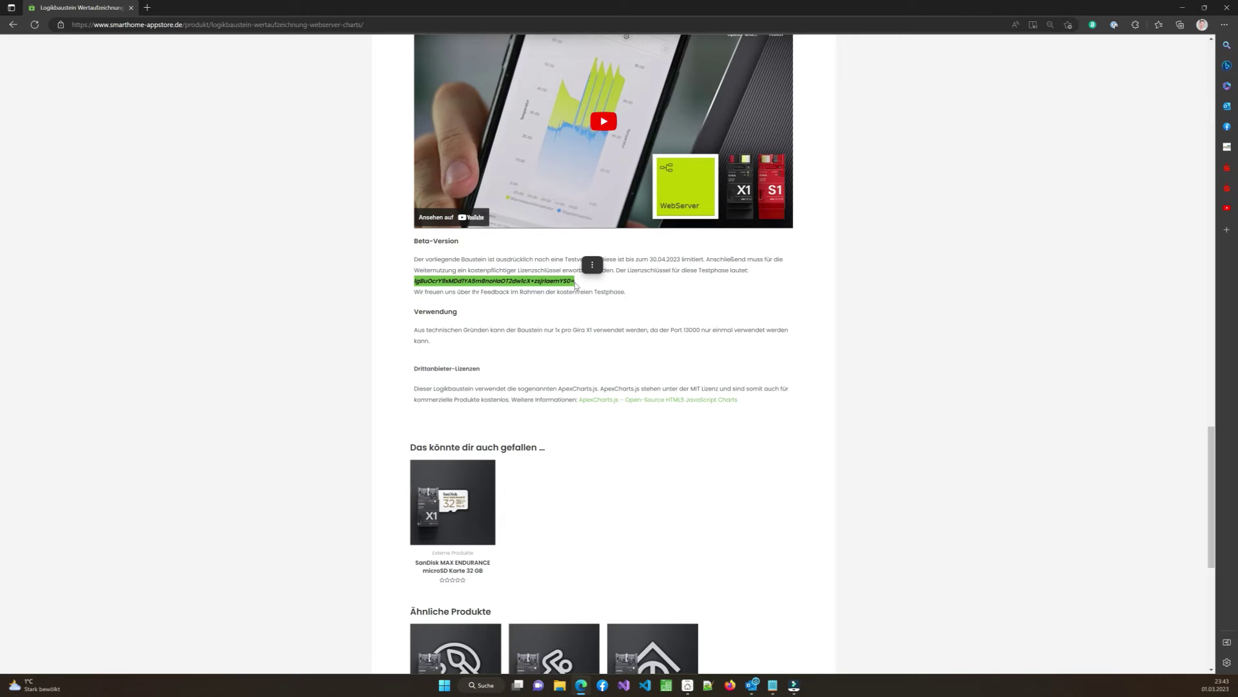
{"action": "right_click", "coordinate": [550, 280]}
- Copy the licence key and paste it into the WebServer node's Lizenzschlüssel property
{"action": "left_click", "coordinate": [576, 287]}
{"action": "left_click", "coordinate": [1182, 7]}
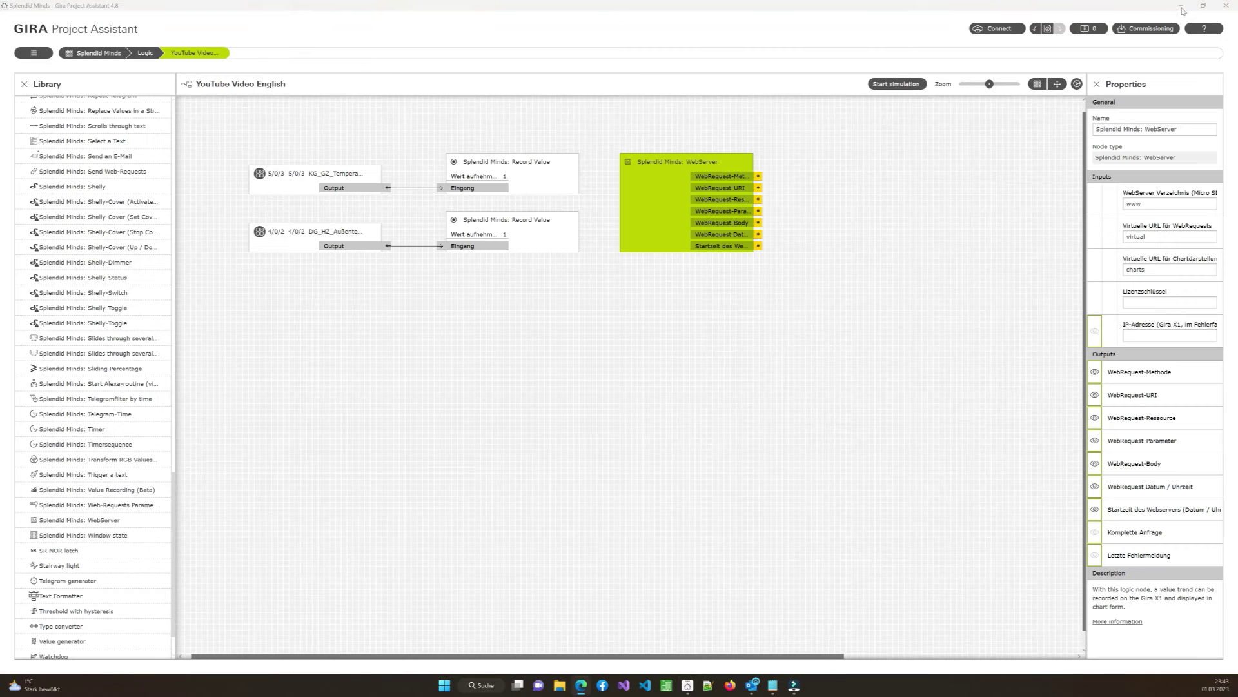
{"action": "left_click", "coordinate": [1140, 302]}
{"action": "key", "text": "ctrl+v"}
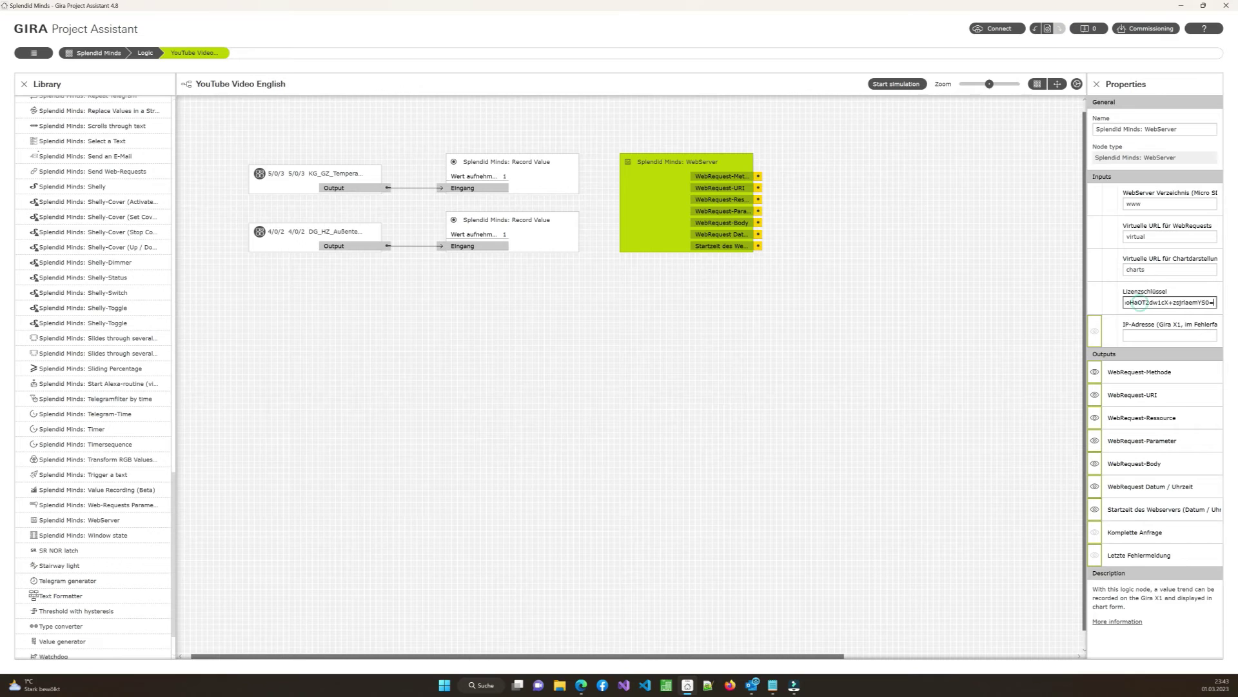
{"action": "left_click", "coordinate": [826, 402]}
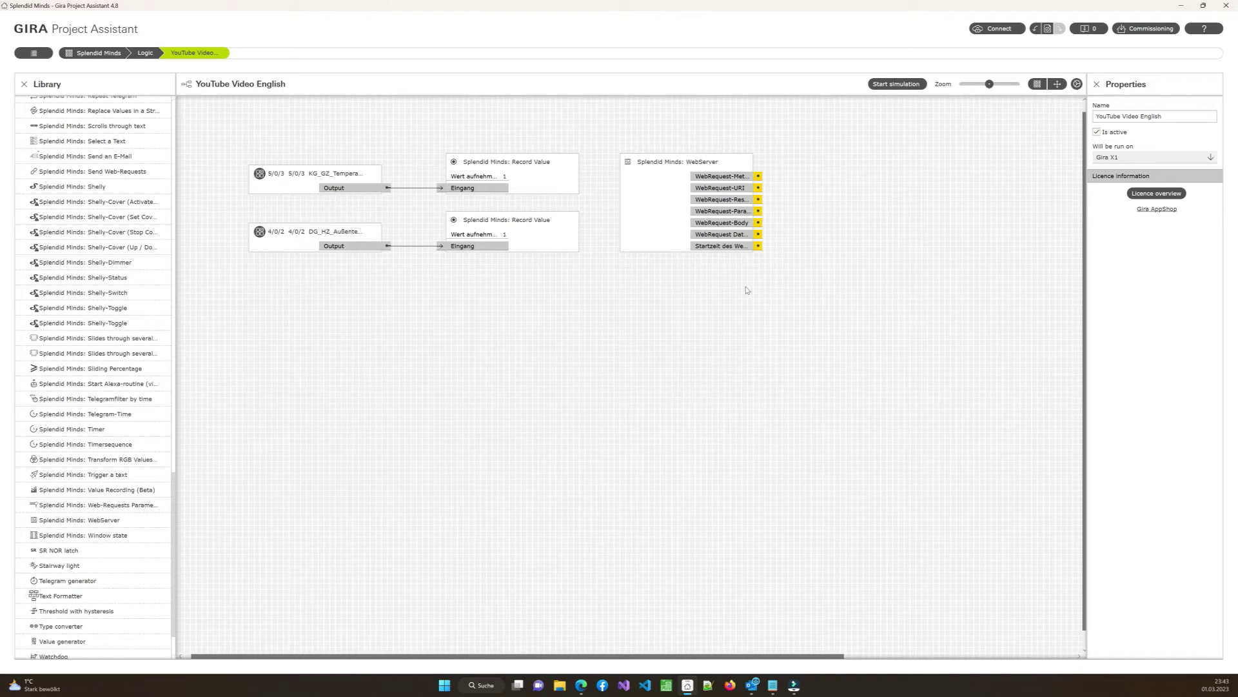
- Enter 192.168.100.3 as the WebServer node's IP-Adresse and confirm the value
{"action": "left_click", "coordinate": [639, 227]}
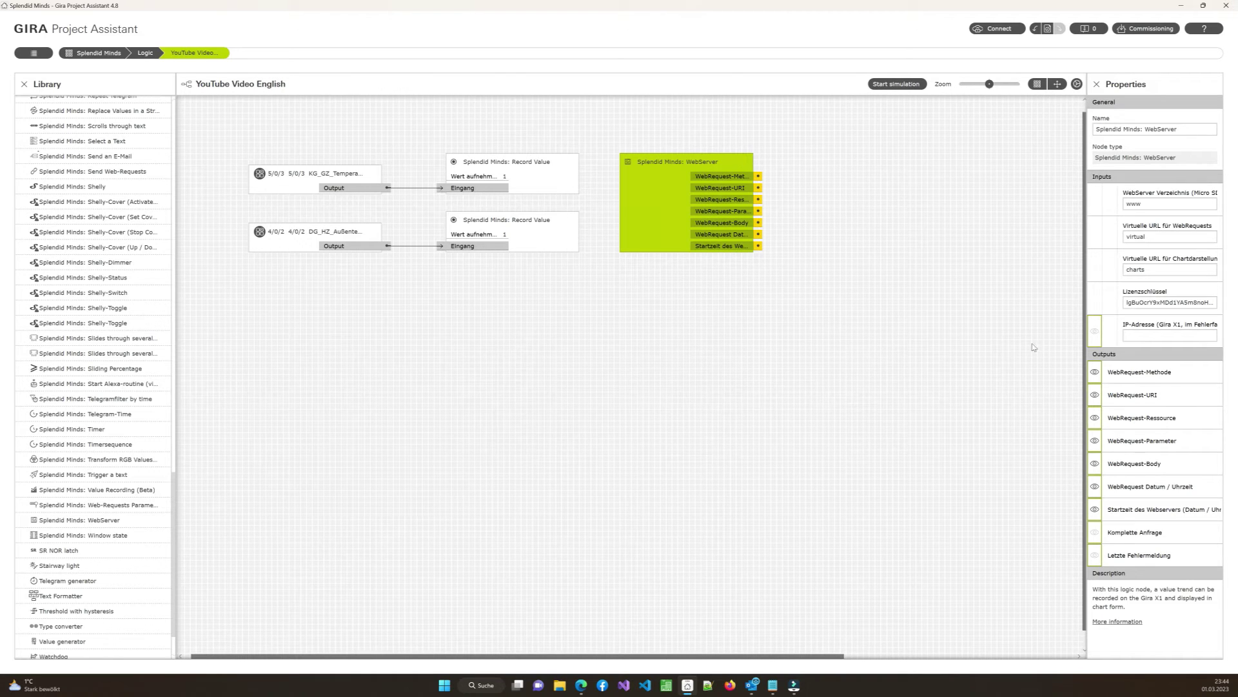
{"action": "left_click", "coordinate": [1135, 335]}
{"action": "type", "text": "192.168.100.3"}
{"action": "left_click", "coordinate": [925, 423]}
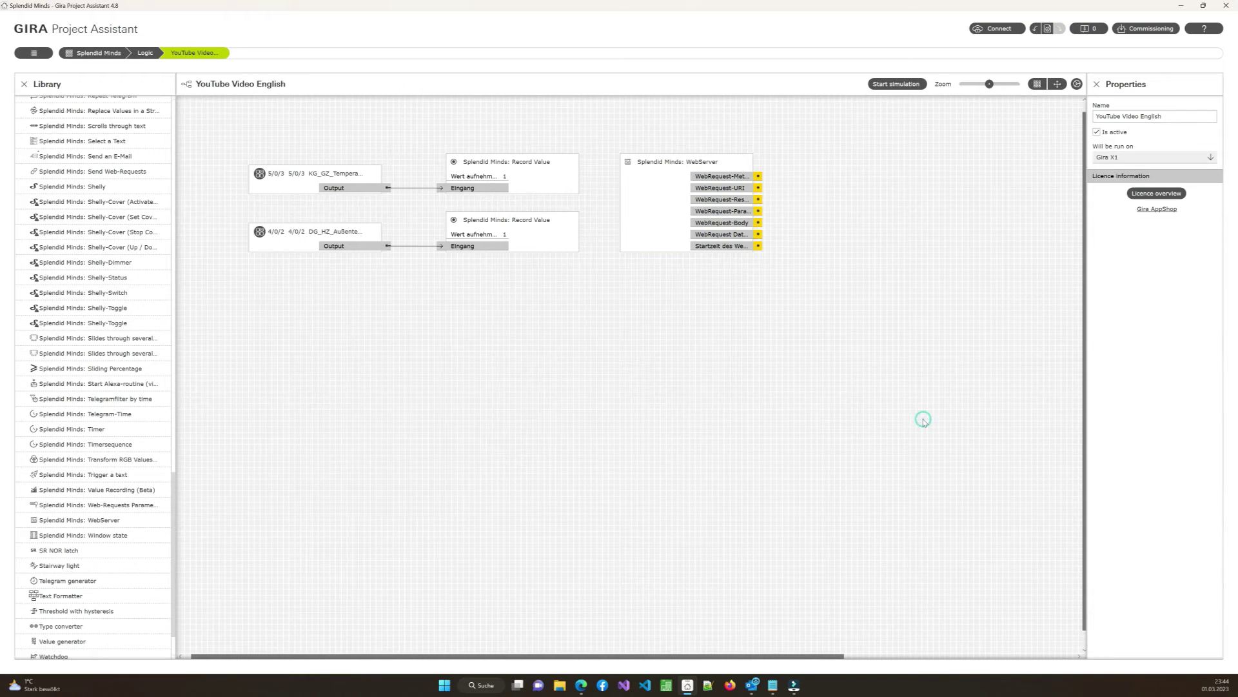
{"action": "left_click", "coordinate": [629, 212]}
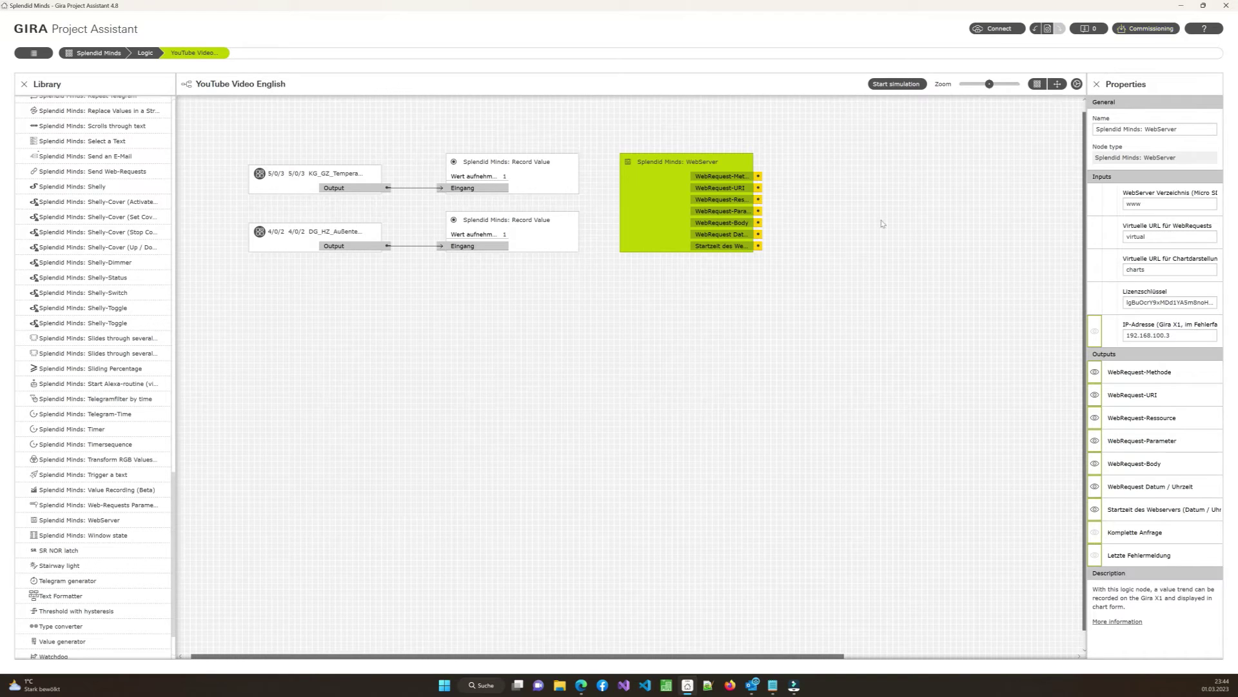
- Load 192.168.100.3 in a new Edge tab to reach the Gira X1 login page
{"action": "key", "text": "alt+Tab"}
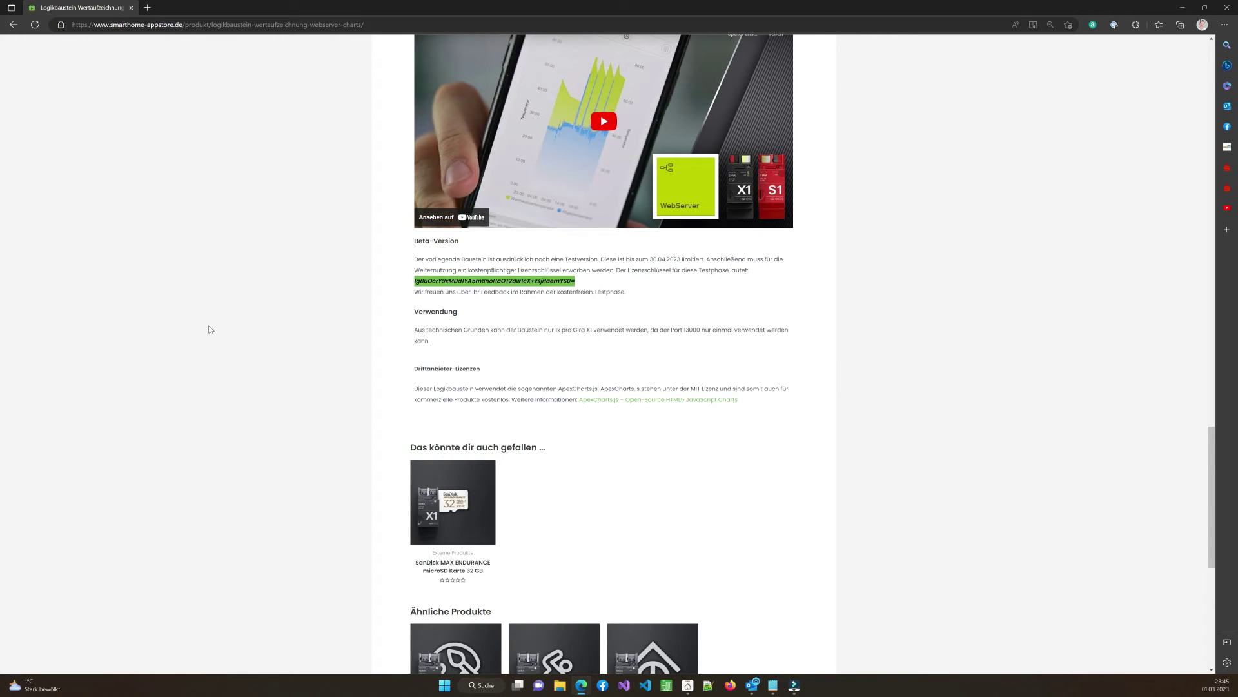
{"action": "left_click", "coordinate": [148, 8]}
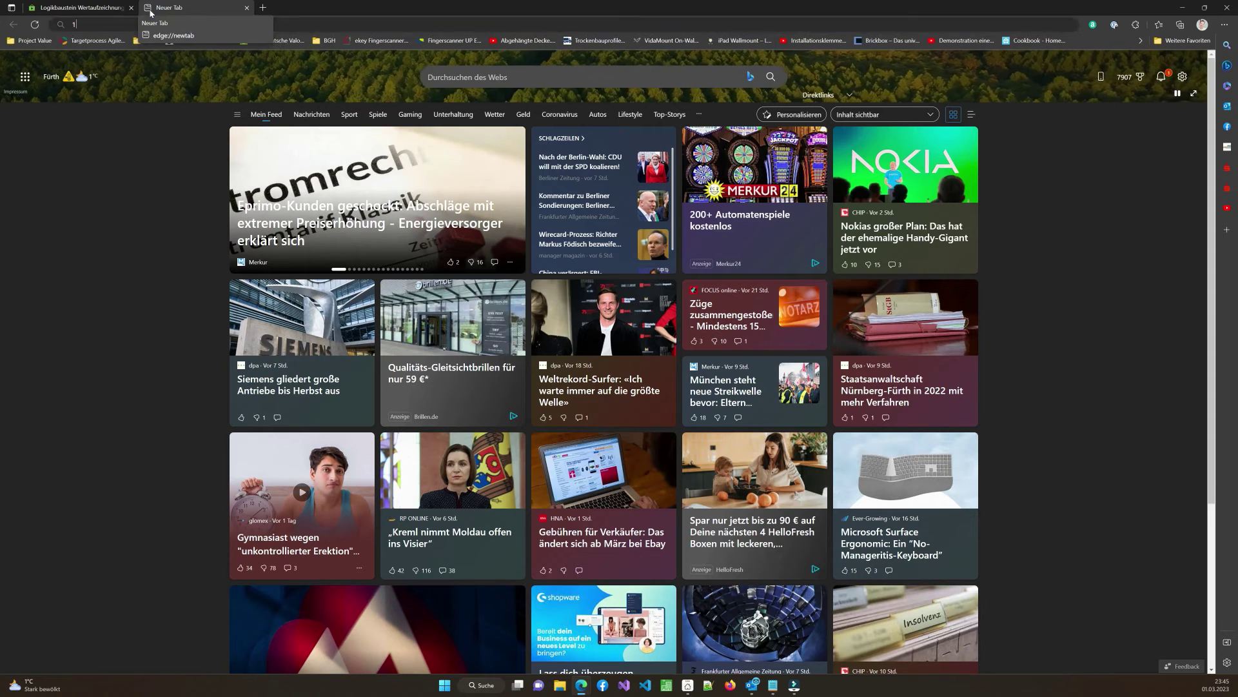
{"action": "type", "text": "192.168.100.3"}
{"action": "key", "text": "Return"}
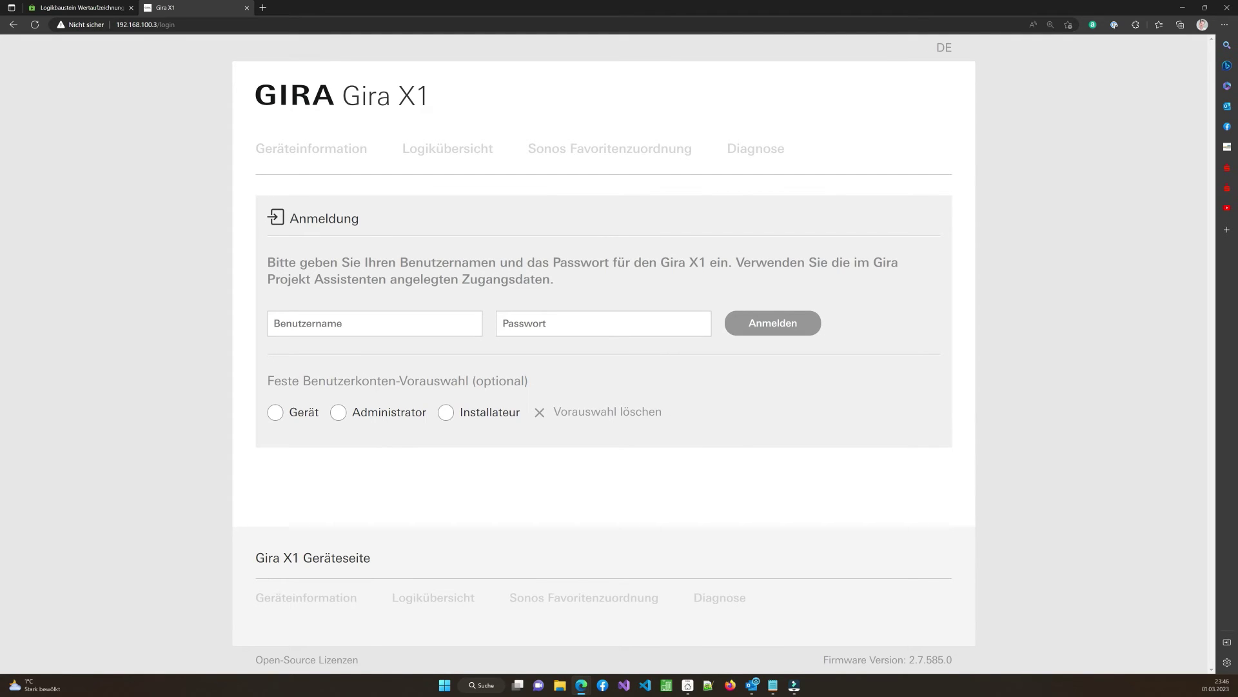
- Replace '/login' in the address with ':13000/charts/series.html?i=1'
{"action": "left_click", "coordinate": [157, 24]}
{"action": "left_click", "coordinate": [157, 23]}
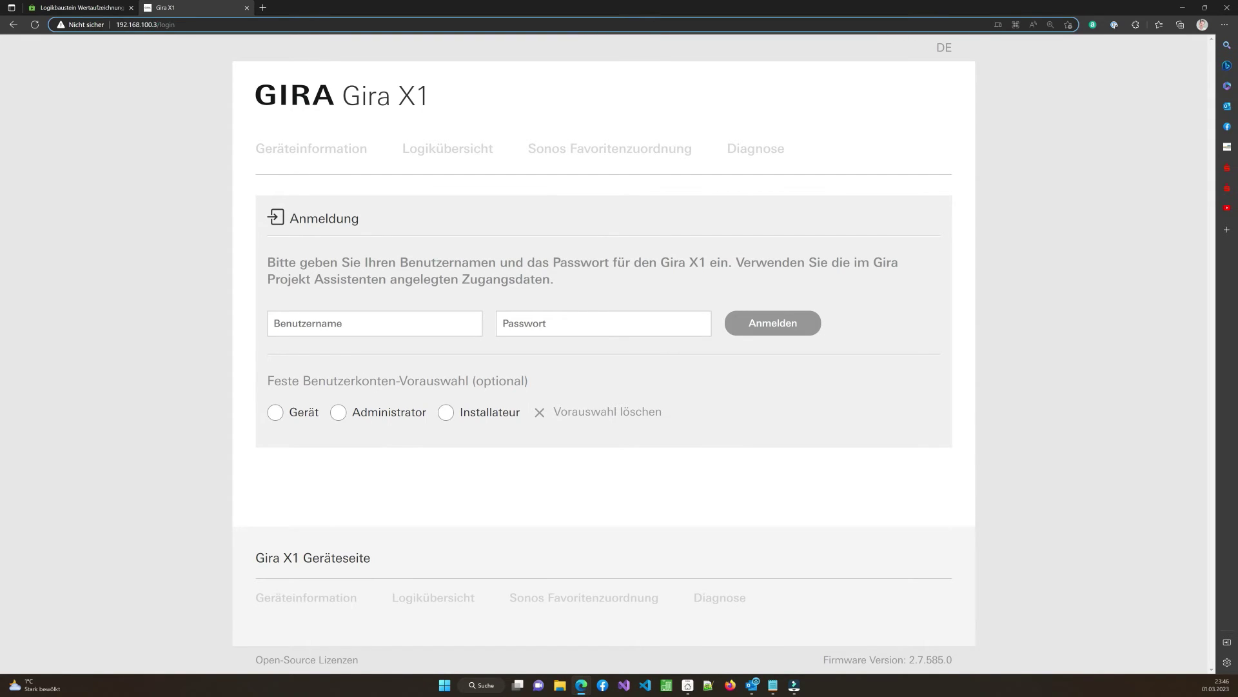
{"action": "key", "text": "shift+End"}
{"action": "type", "text": ":"}
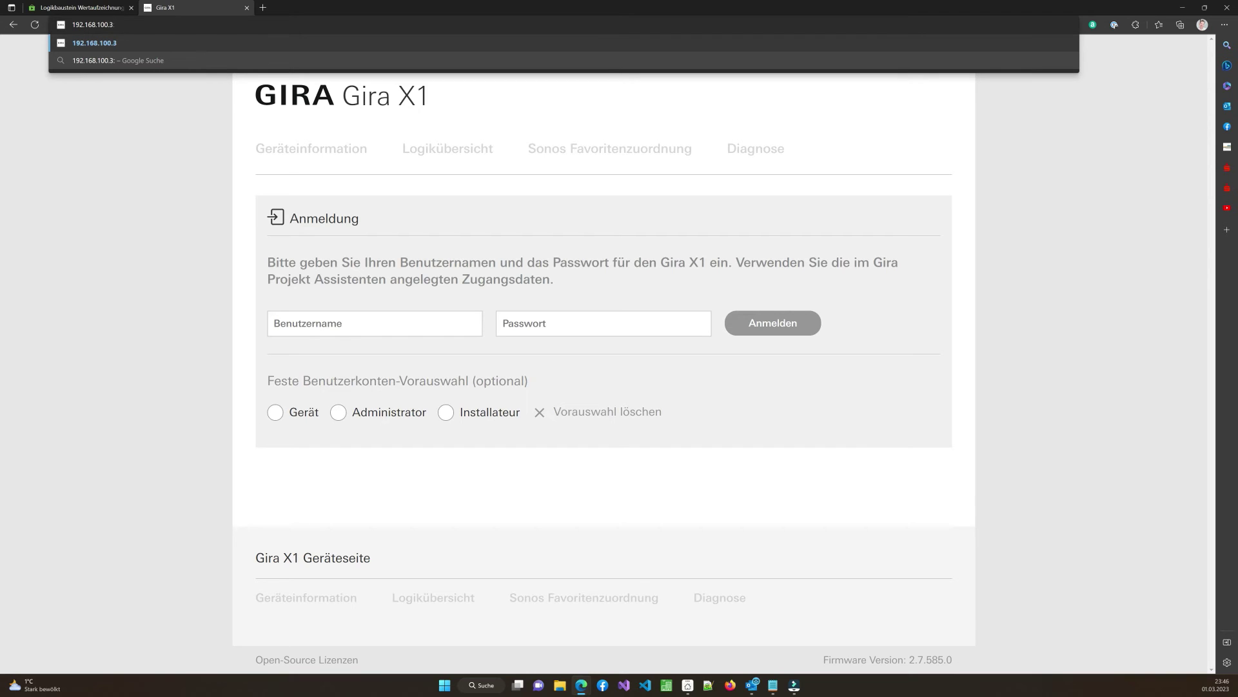
{"action": "type", "text": "13000"}
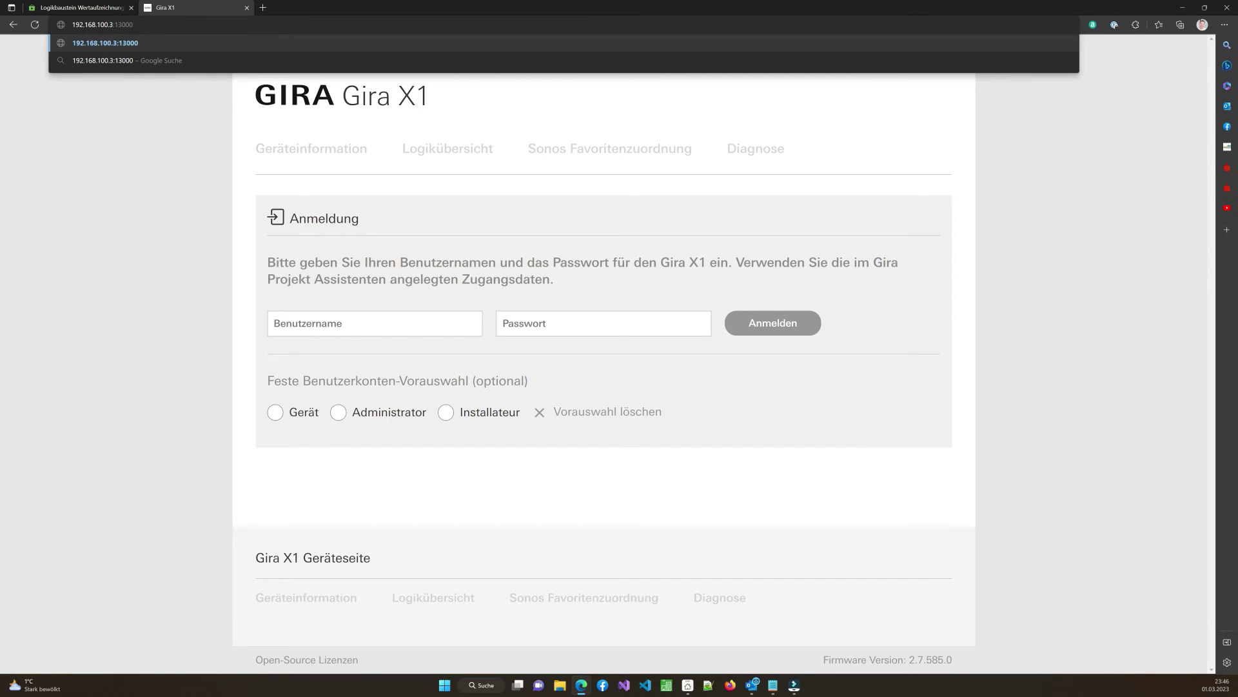
{"action": "type", "text": "/charts/series.html"}
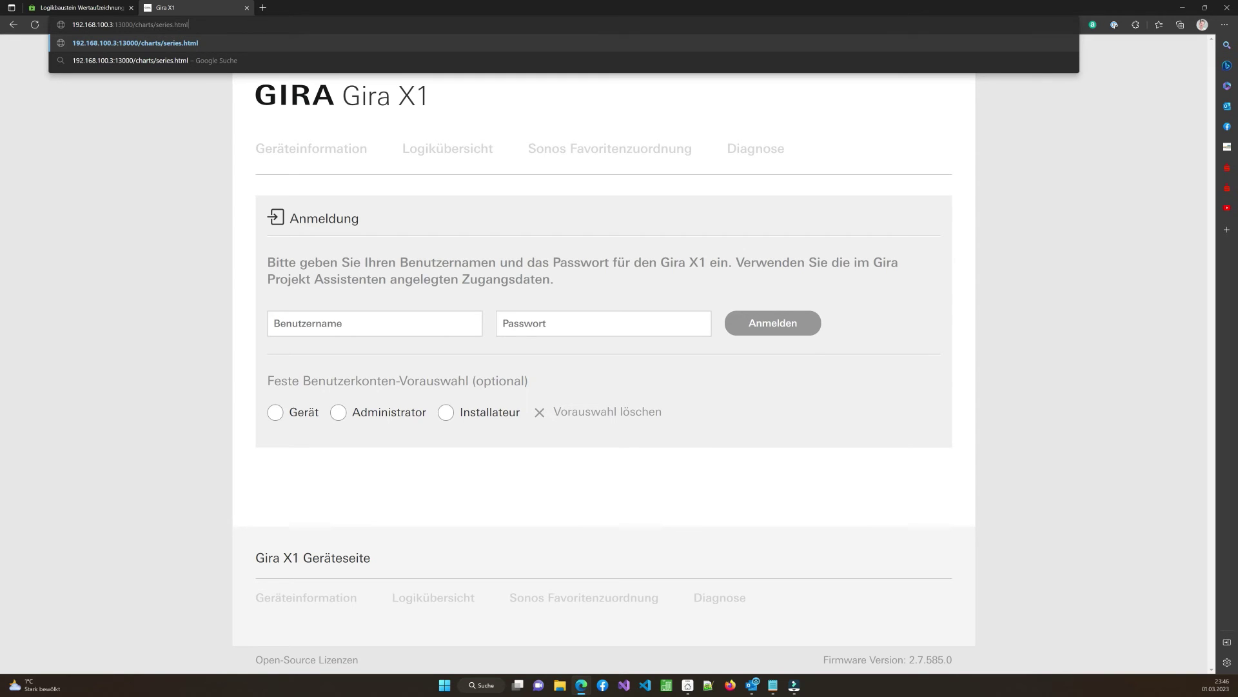
{"action": "type", "text": "?i=1"}
- Load the input 1 series chart, then change the address to i=2 to show input 2
{"action": "key", "text": "Return"}
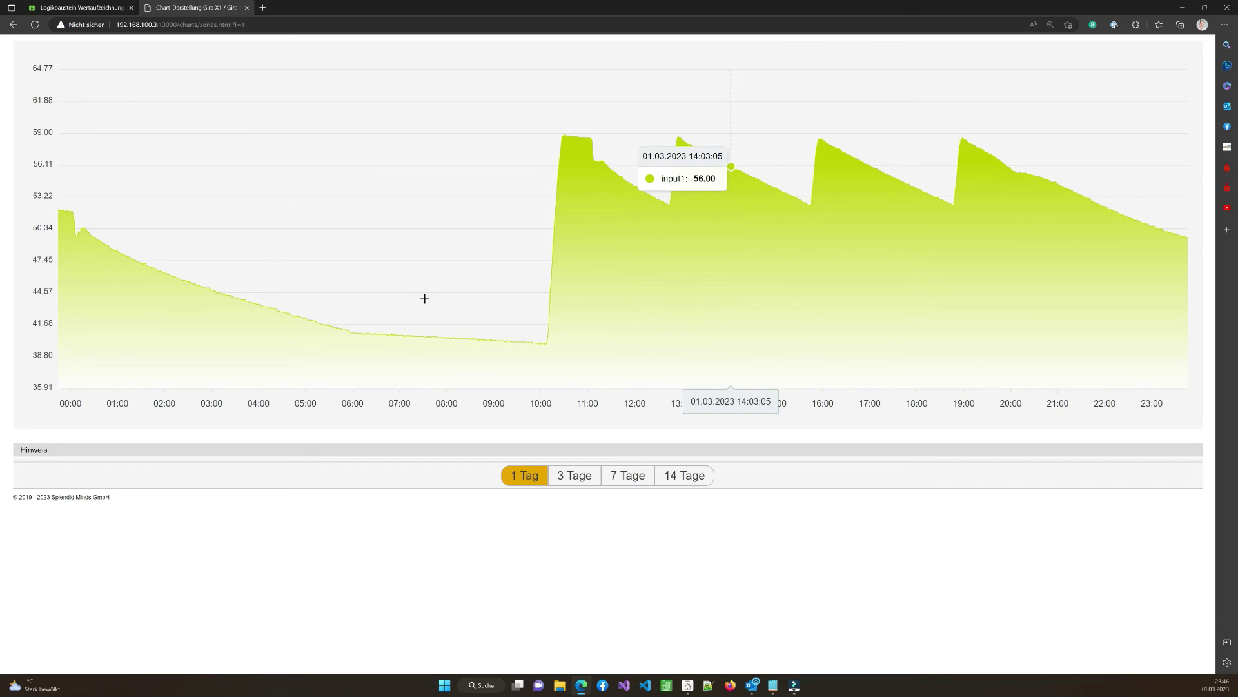
{"action": "left_click", "coordinate": [279, 24]}
{"action": "left_click", "coordinate": [279, 25]}
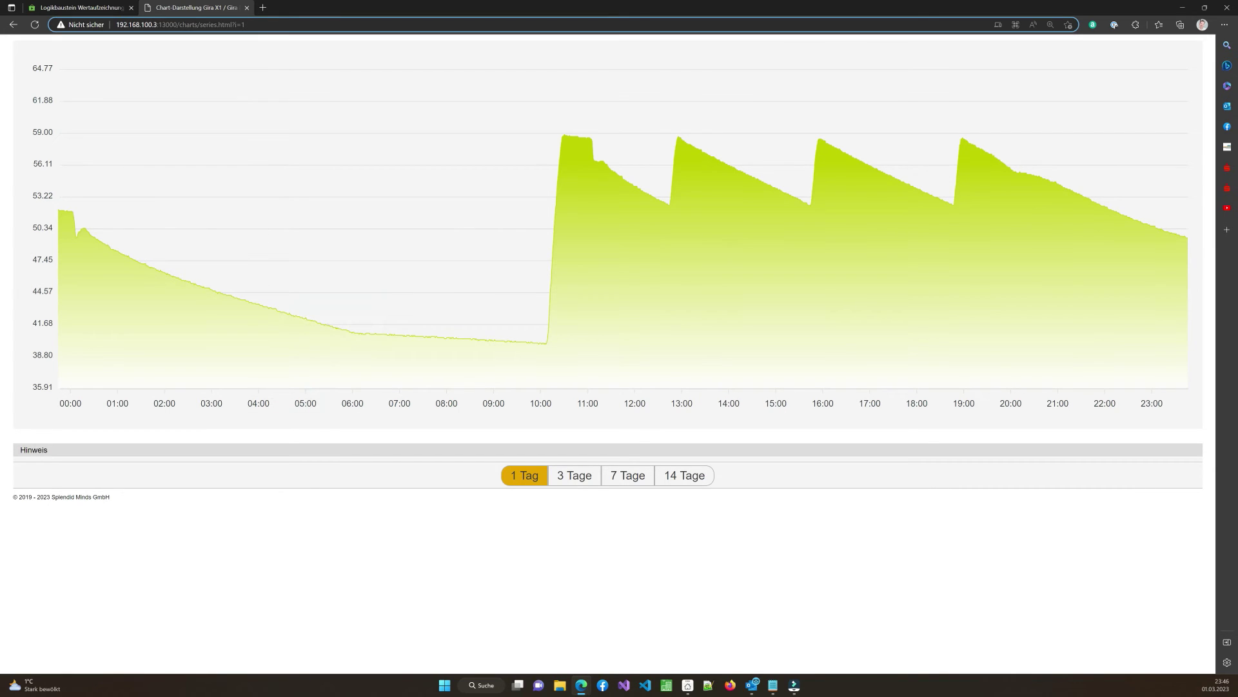
{"action": "key", "text": "BackSpace"}
{"action": "type", "text": "2"}
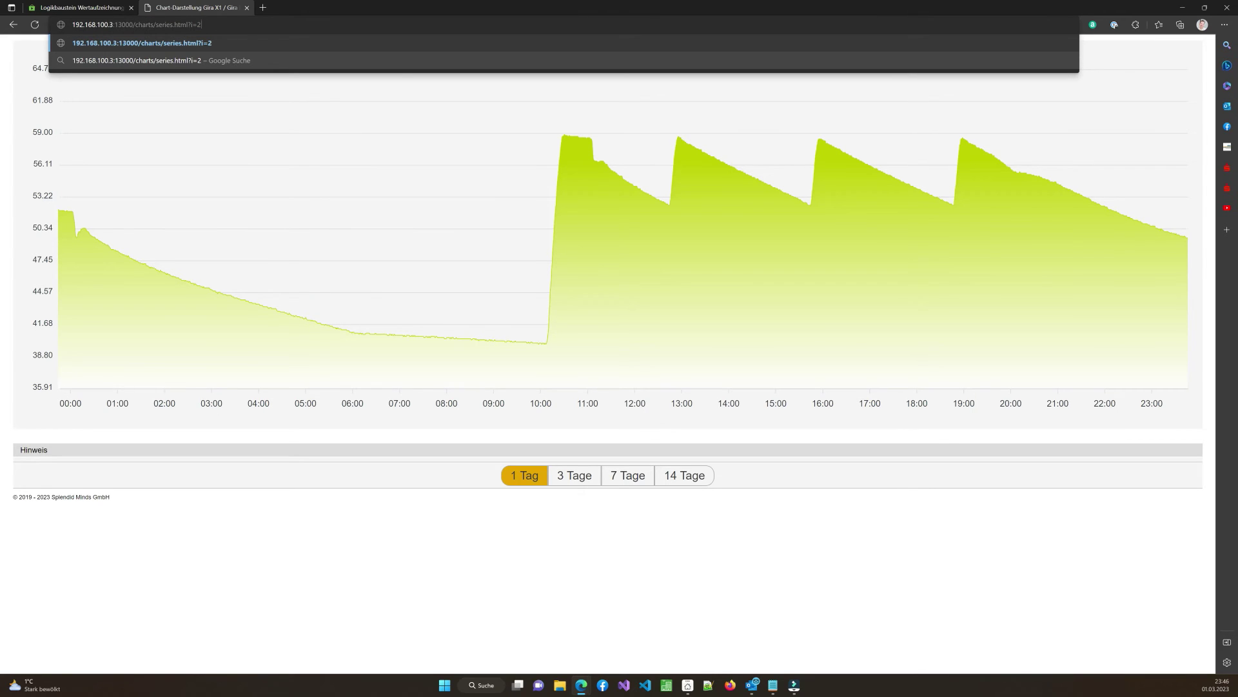
{"action": "key", "text": "Return"}
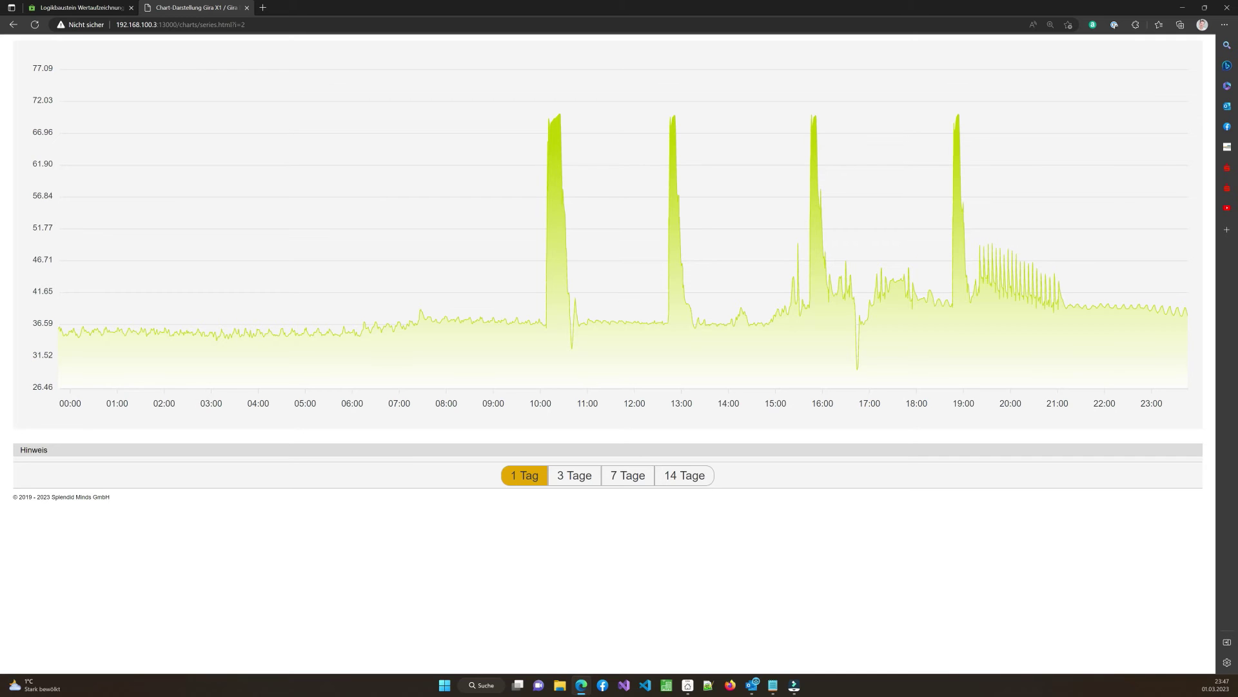
- Change the address parameter to i=1,2 so both inputs share one chart
{"action": "left_click", "coordinate": [202, 24]}
{"action": "left_click", "coordinate": [202, 25]}
{"action": "type", "text": "1,"}
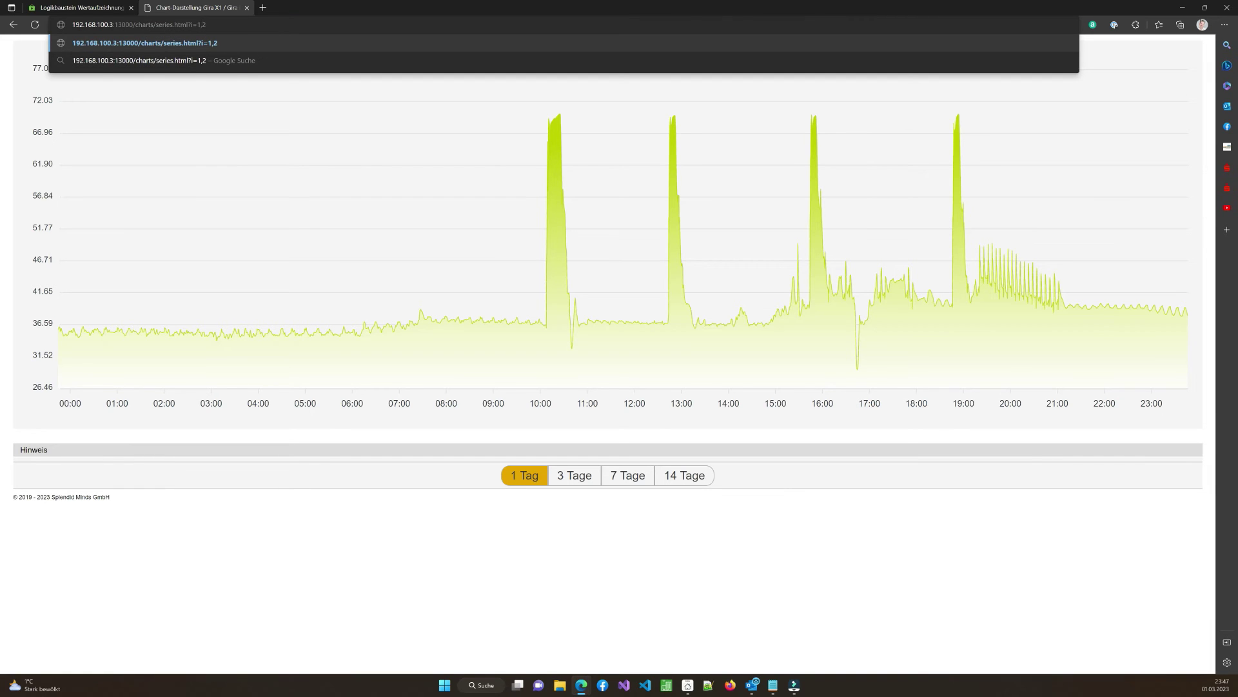
{"action": "key", "text": "Return"}
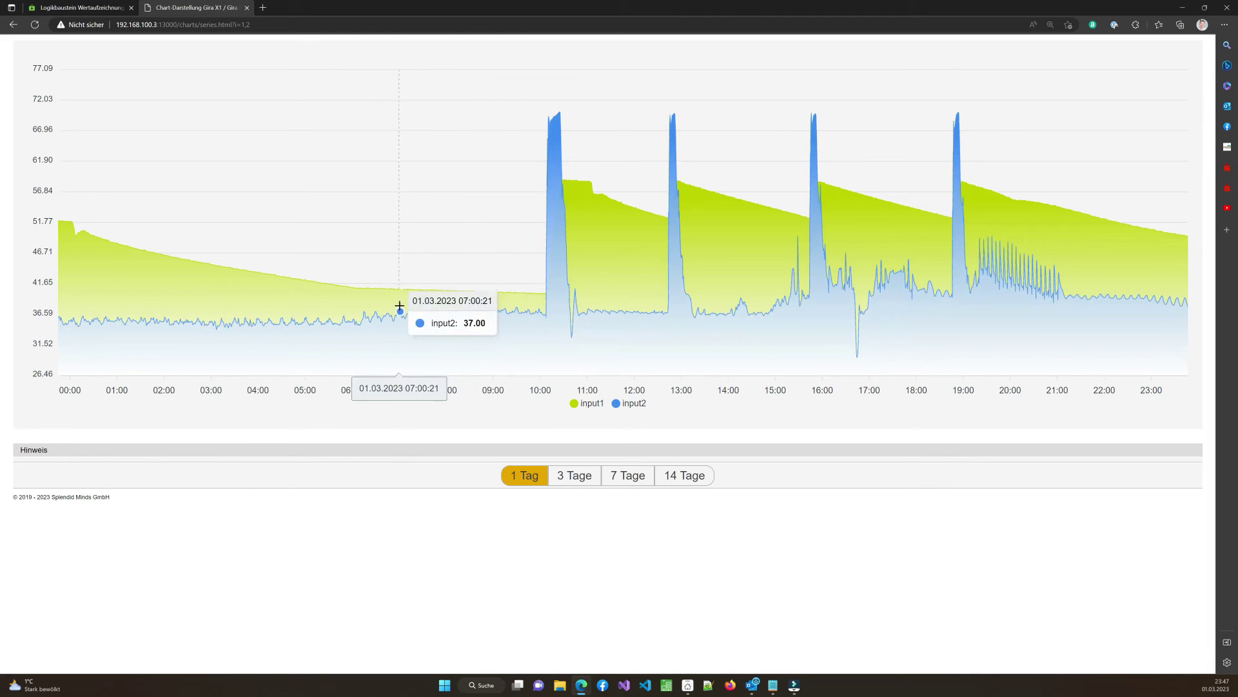
- Append '&l=Heating Temperature,Water Temperature' to the chart address and reload
{"action": "left_click", "coordinate": [303, 25]}
{"action": "left_click", "coordinate": [302, 25]}
{"action": "type", "text": "&"}
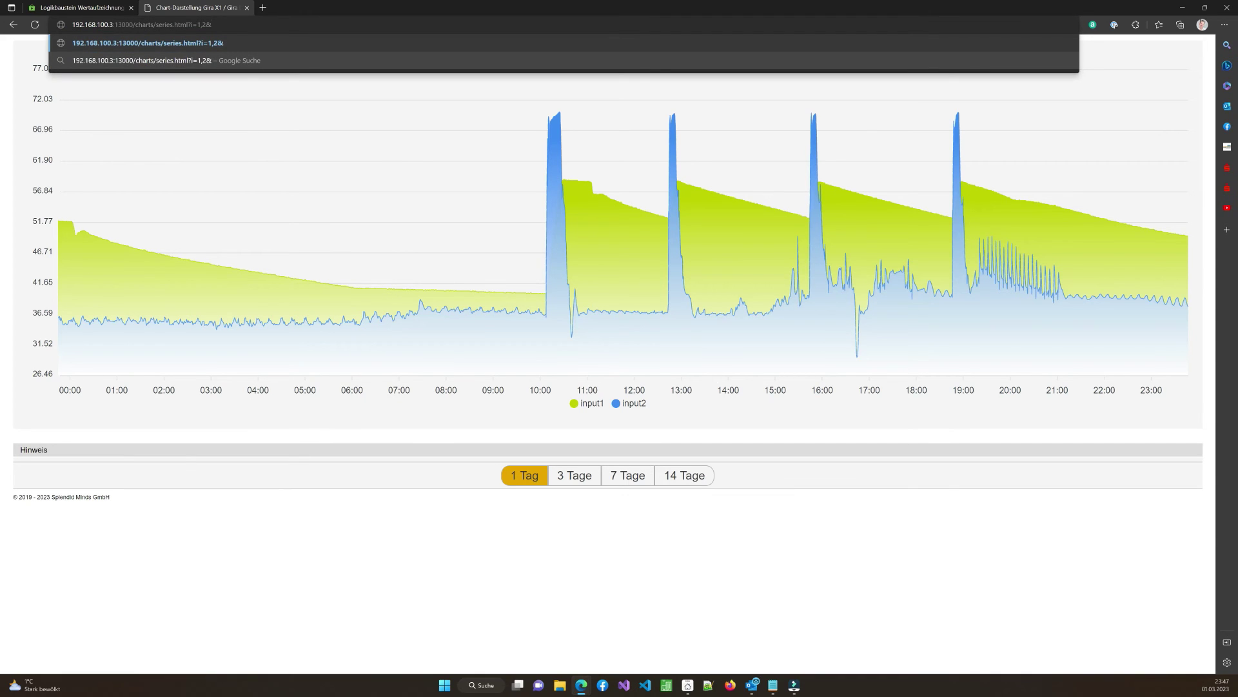
{"action": "type", "text": "l"}
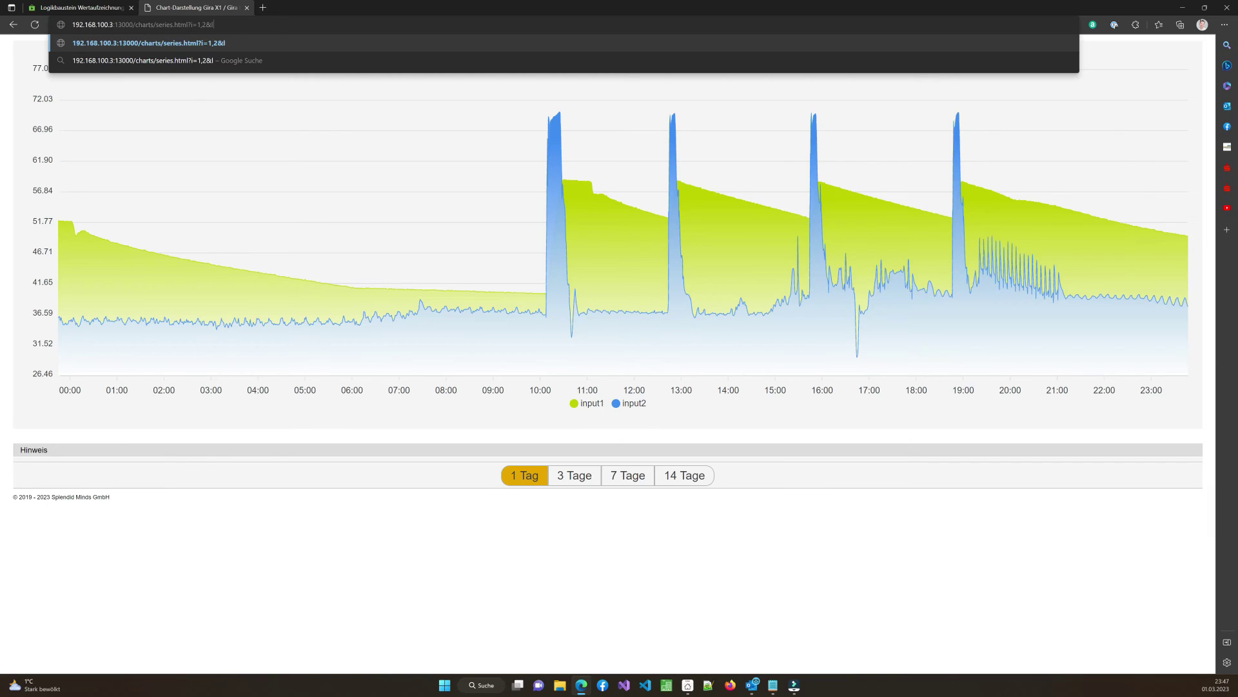
{"action": "type", "text": "="}
{"action": "type", "text": "Heating Temperature"}
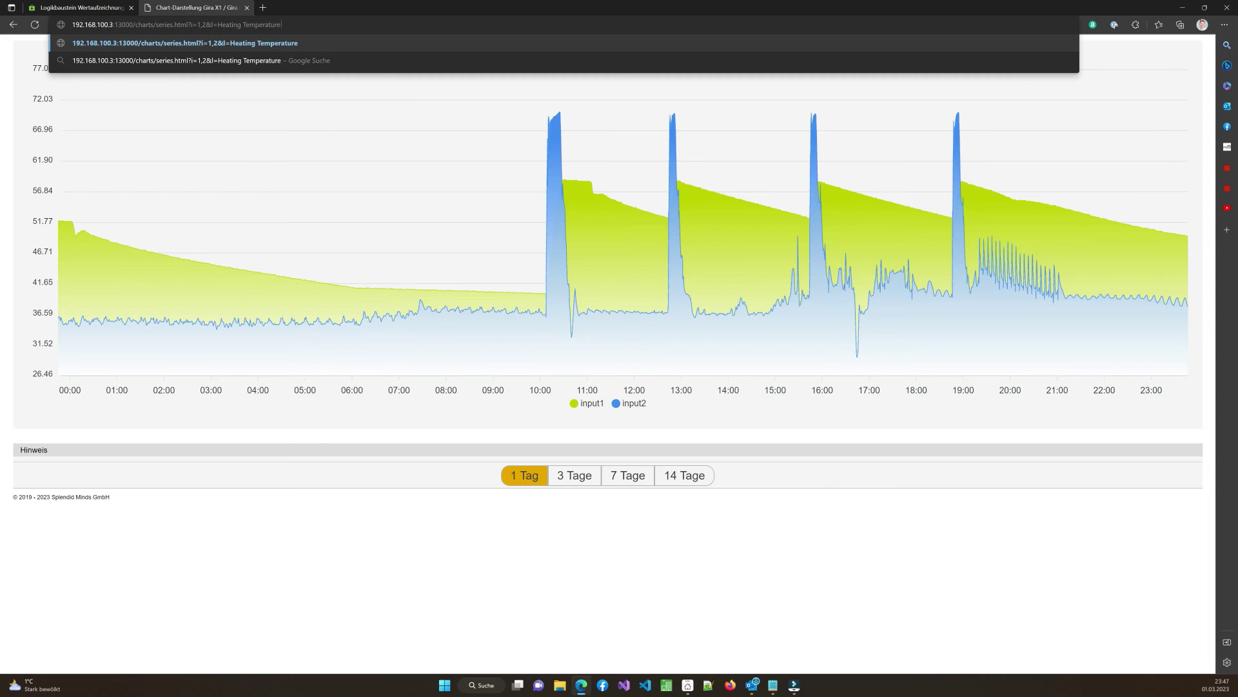
{"action": "type", "text": ",Water Temperature"}
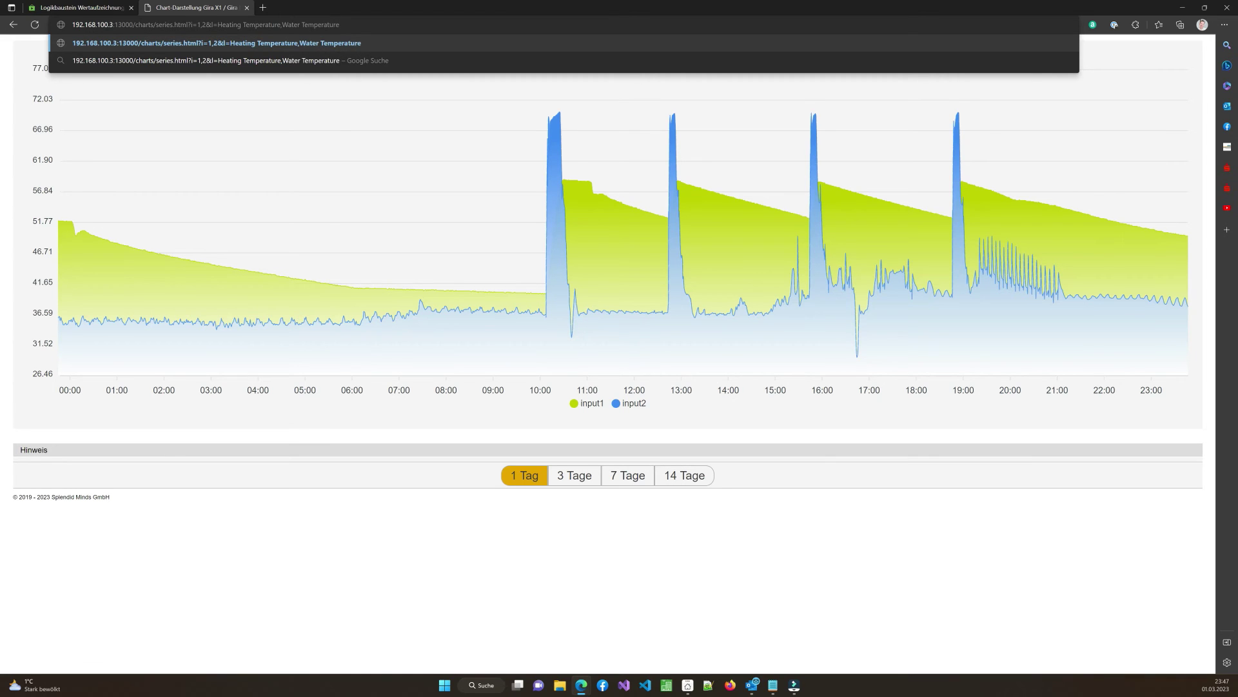
{"action": "key", "text": "Return"}
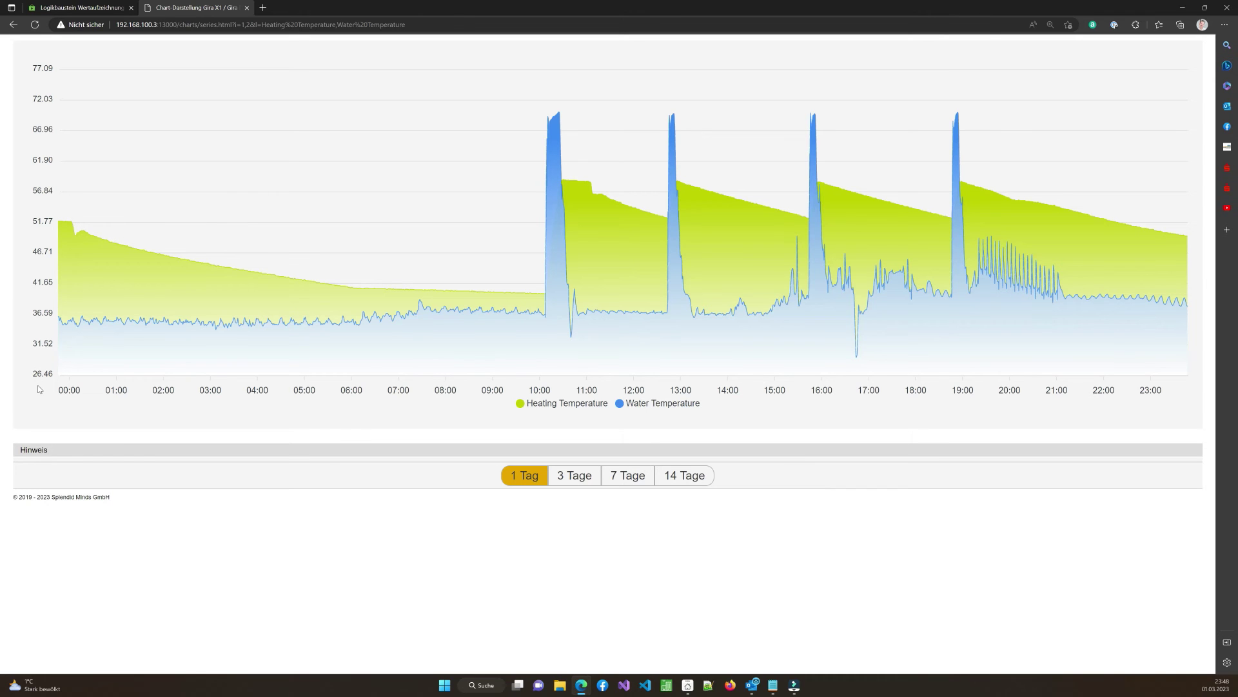
- Append '&ymin=0' to the chart address so the y-axis starts at 0.00
{"action": "left_click", "coordinate": [418, 23]}
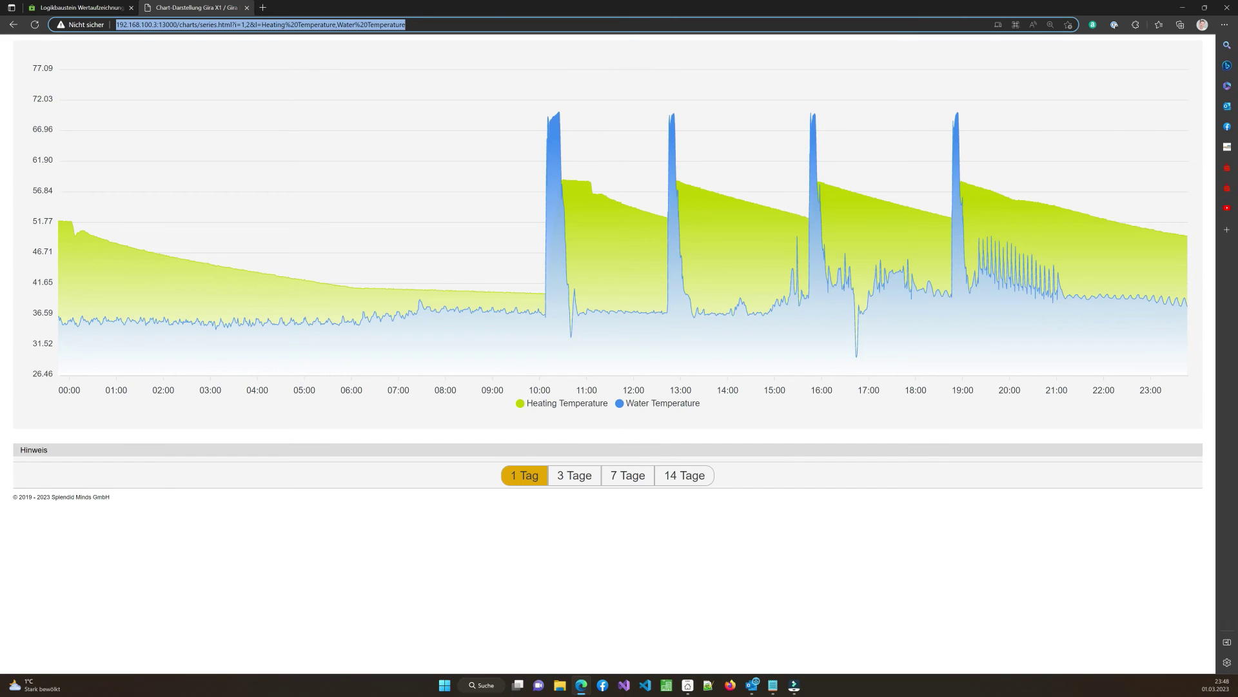
{"action": "left_click", "coordinate": [406, 25]}
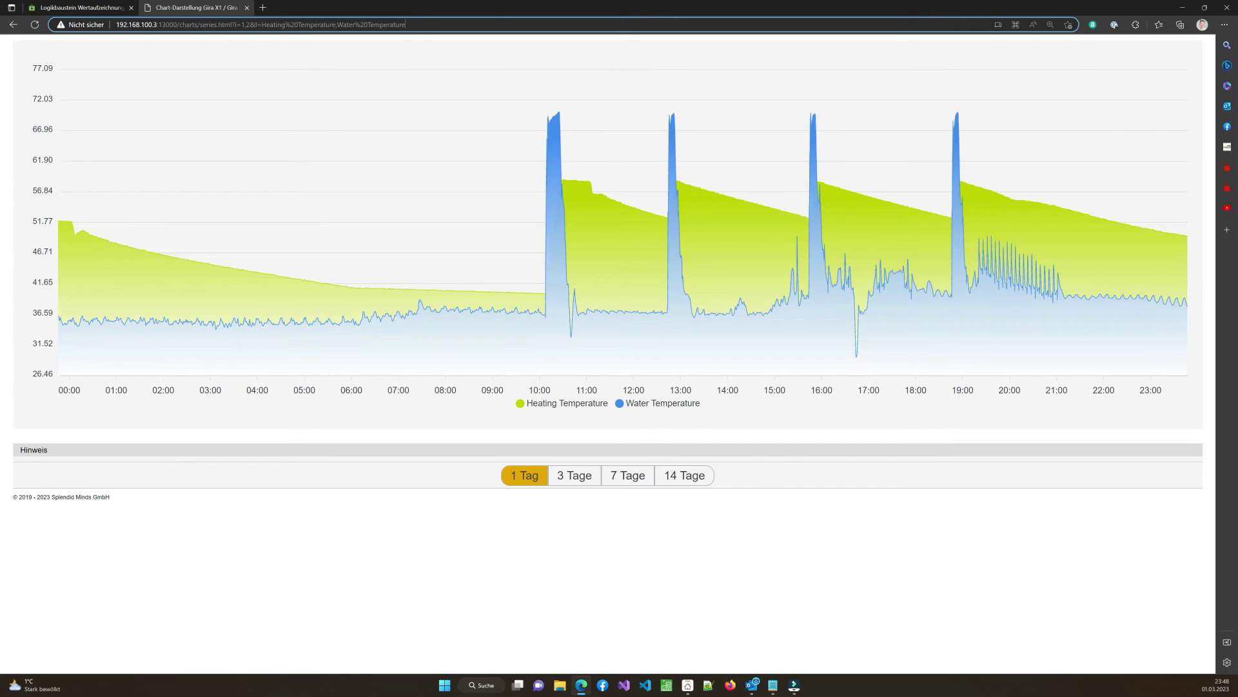
{"action": "type", "text": "&"}
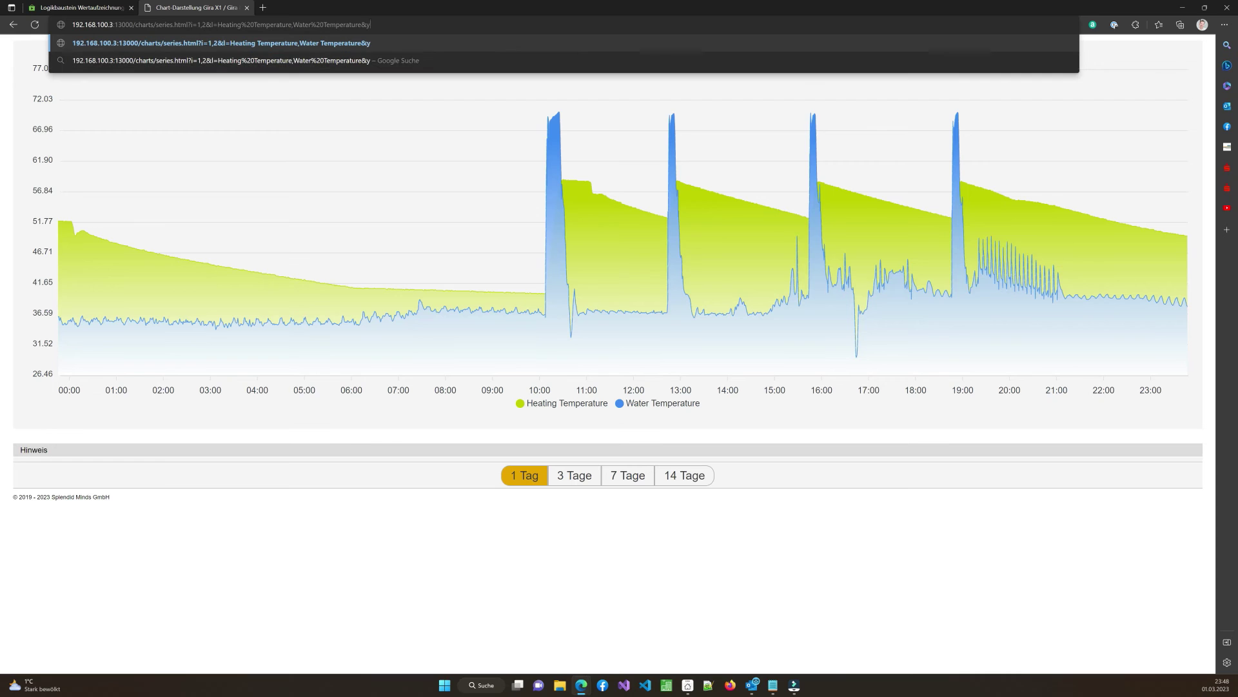
{"action": "type", "text": "ymin=0"}
{"action": "key", "text": "Return"}
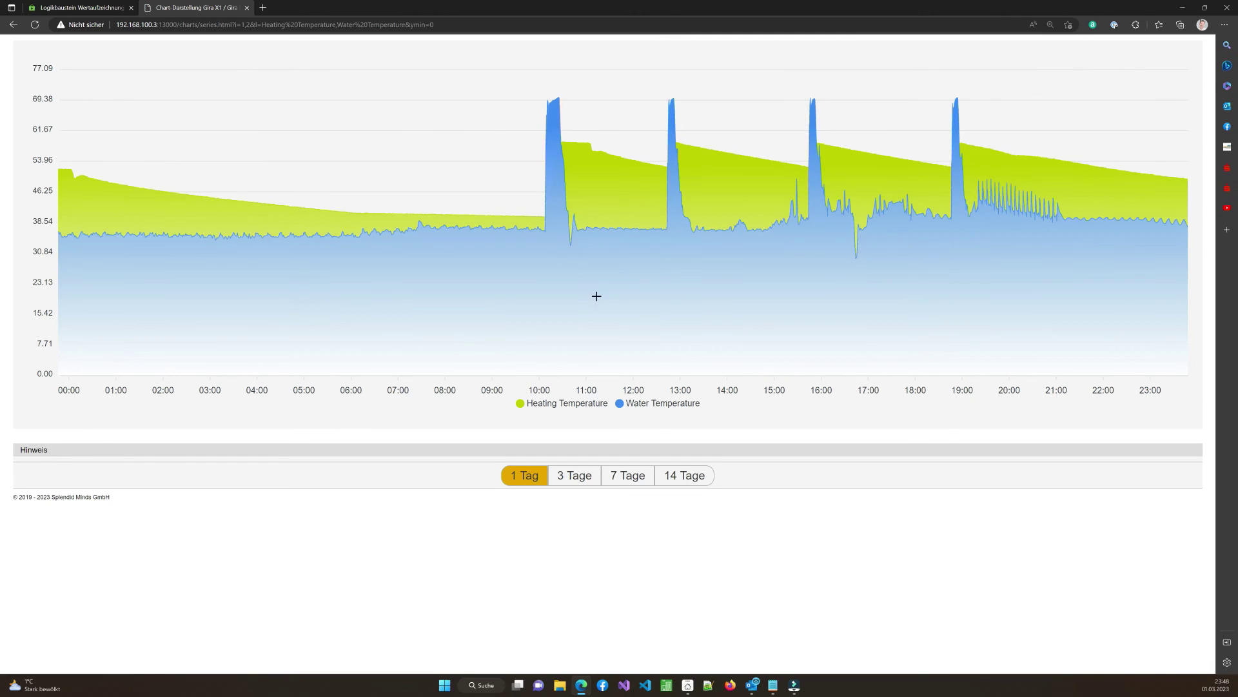
{"action": "mouse_move", "coordinate": [487, 296]}
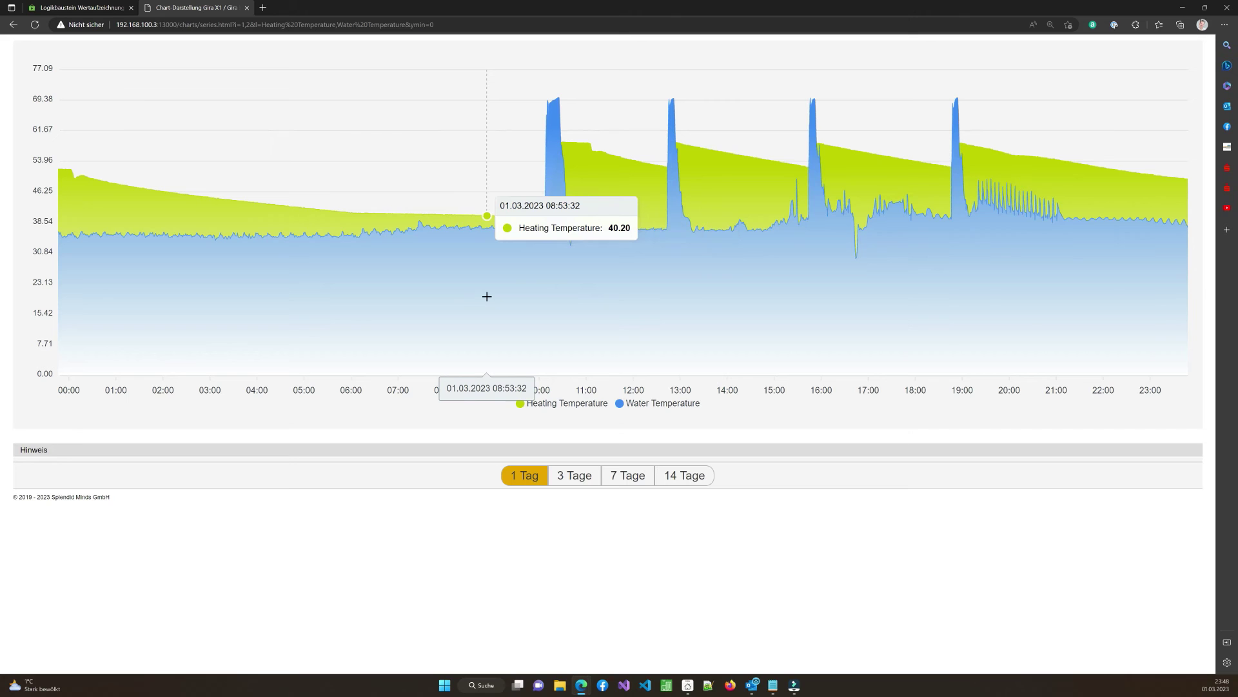
{"action": "left_click", "coordinate": [505, 26]}
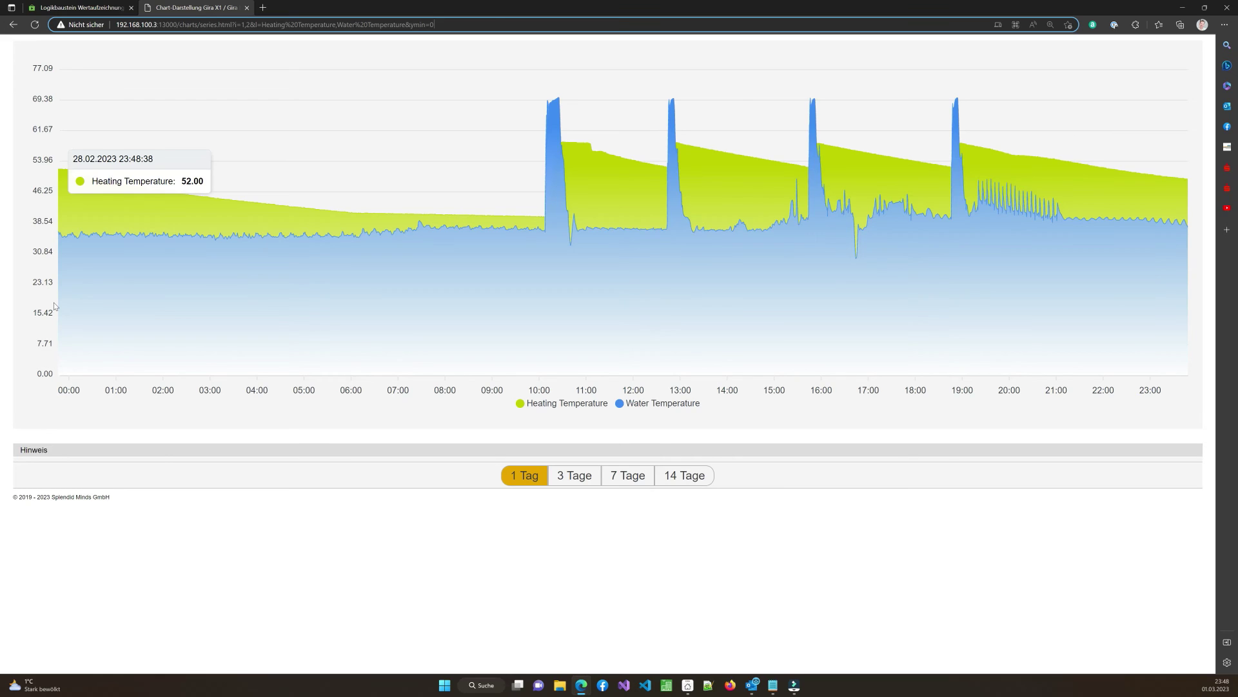
- Add '&yns=1' for rounded y-axis steps and try a '&d=0' decimals parameter
{"action": "type", "text": "&"}
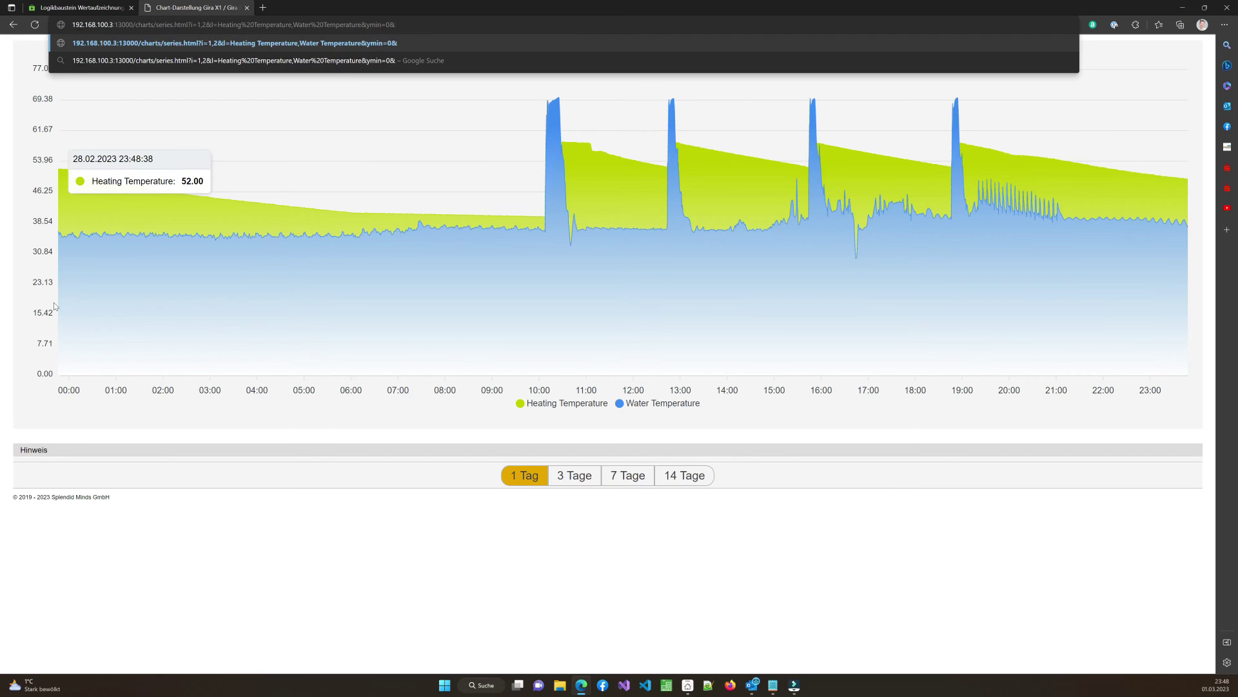
{"action": "type", "text": "yns=1"}
{"action": "key", "text": "Return"}
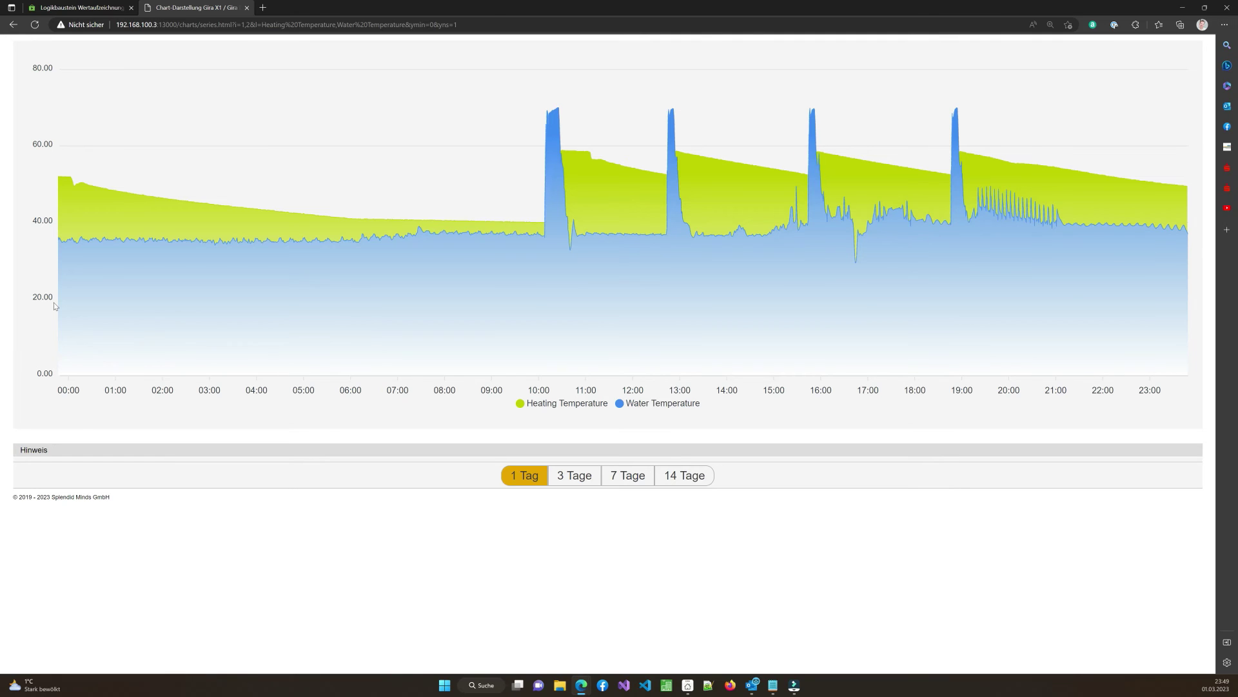
{"action": "left_click", "coordinate": [458, 25]}
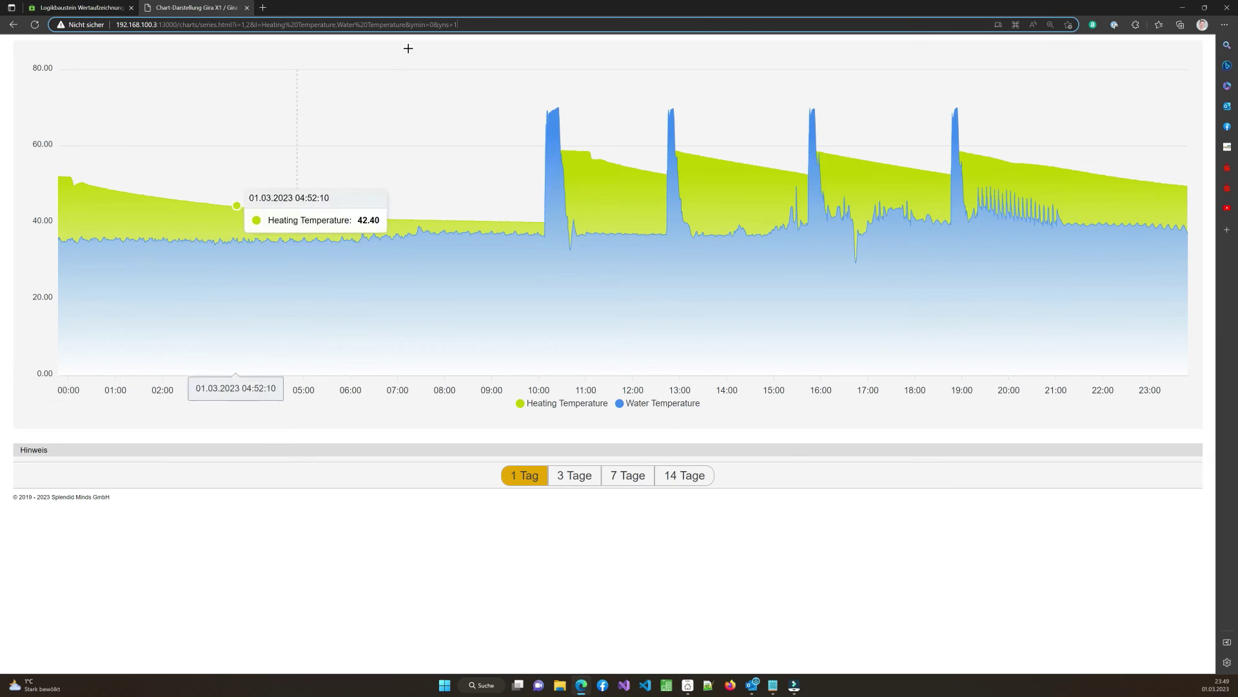
{"action": "type", "text": "&"}
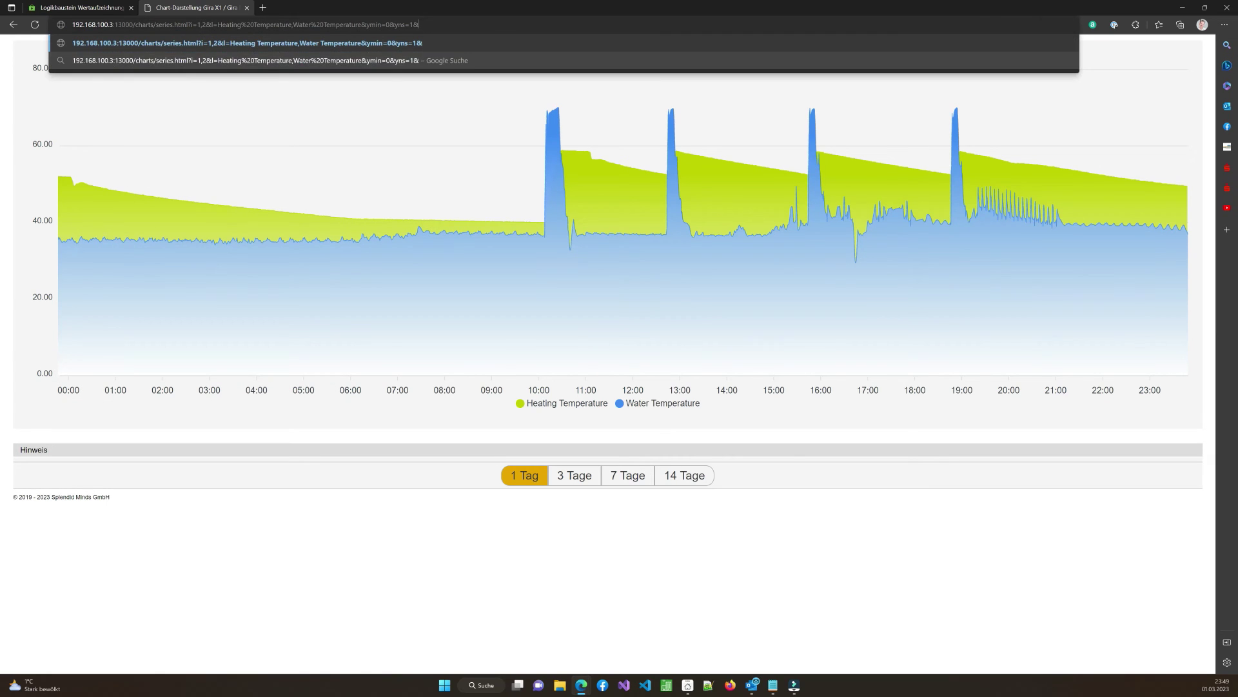
{"action": "type", "text": "d="}
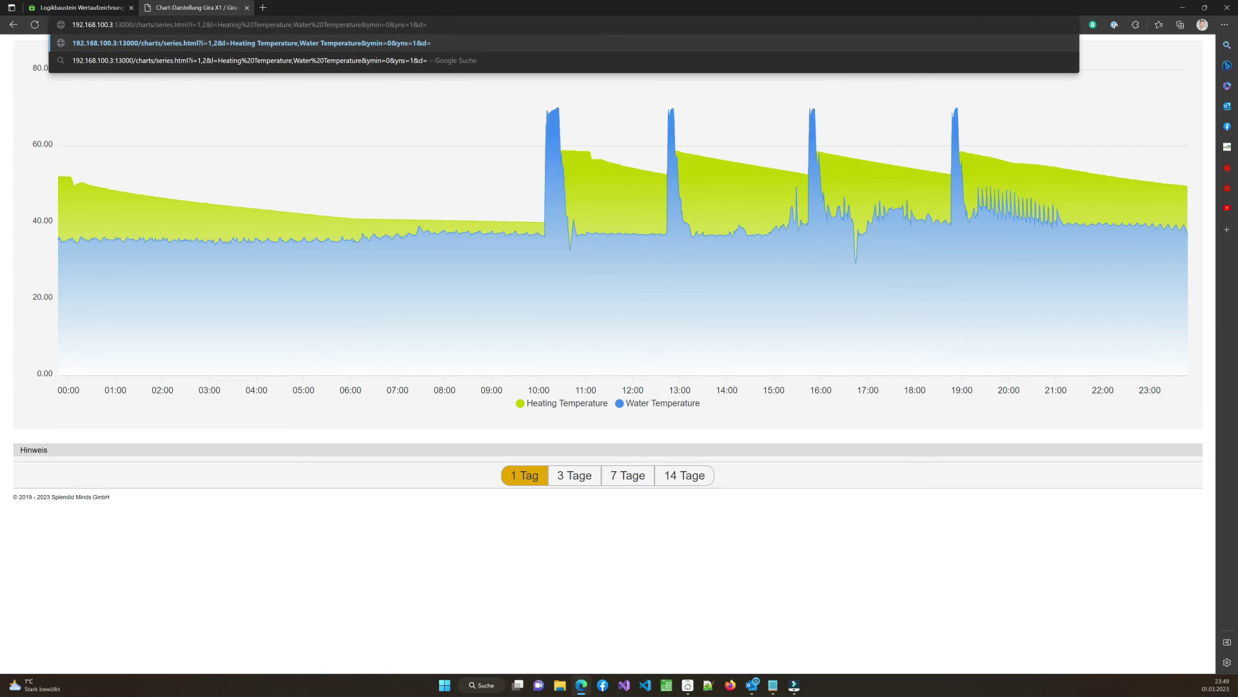
{"action": "type", "text": "0"}
{"action": "key", "text": "Return"}
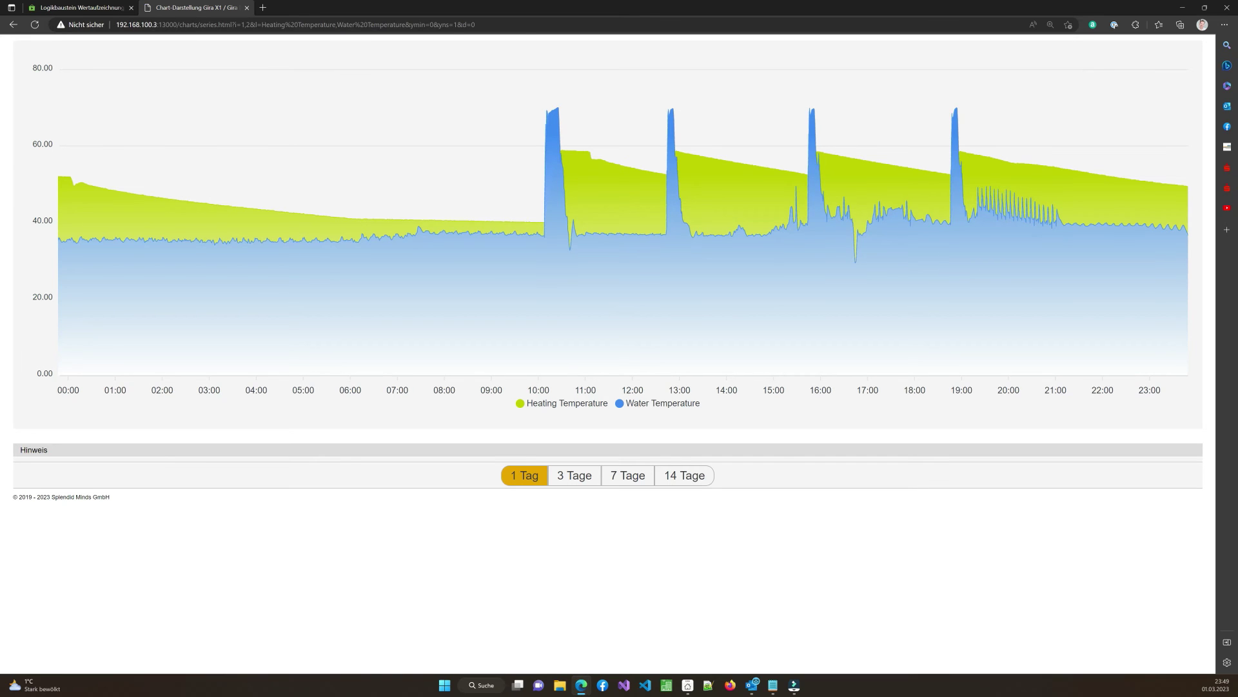
- Correct the parameter to 'yd=0' so y-axis labels show whole numbers, 0 to 80
{"action": "left_click", "coordinate": [467, 24]}
{"action": "left_click", "coordinate": [467, 25]}
{"action": "type", "text": "y"}
{"action": "key", "text": "Return"}
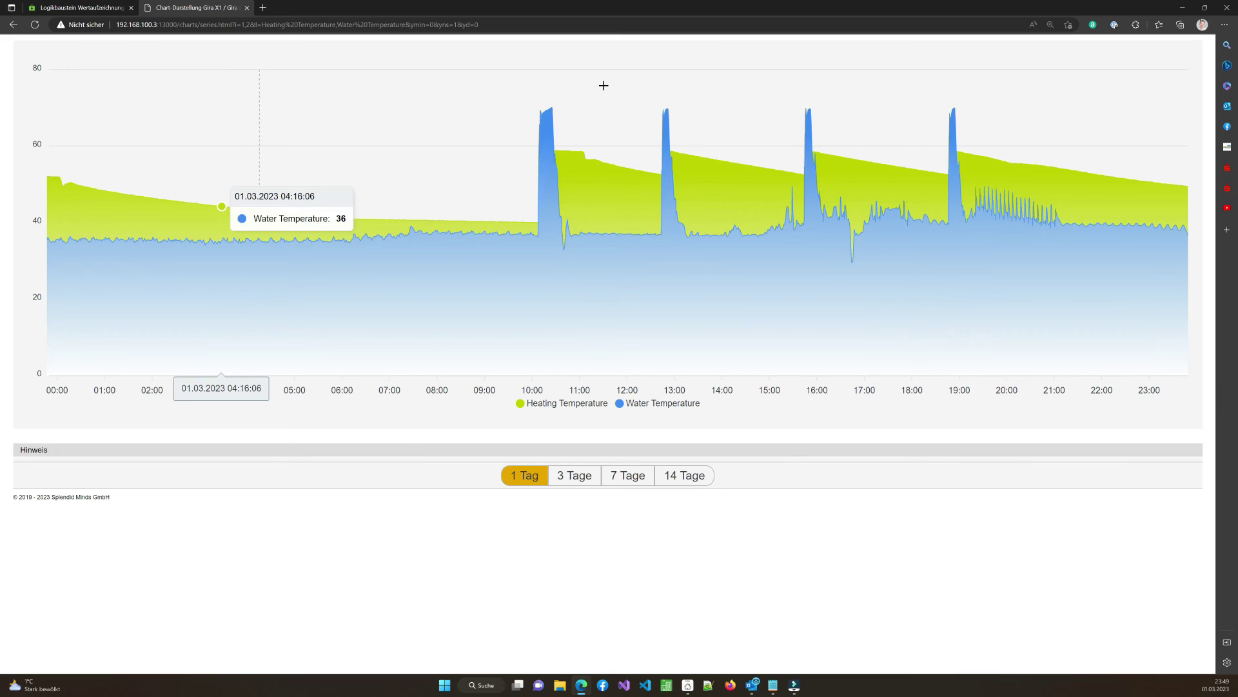
{"action": "left_click", "coordinate": [567, 26]}
{"action": "left_click", "coordinate": [567, 27]}
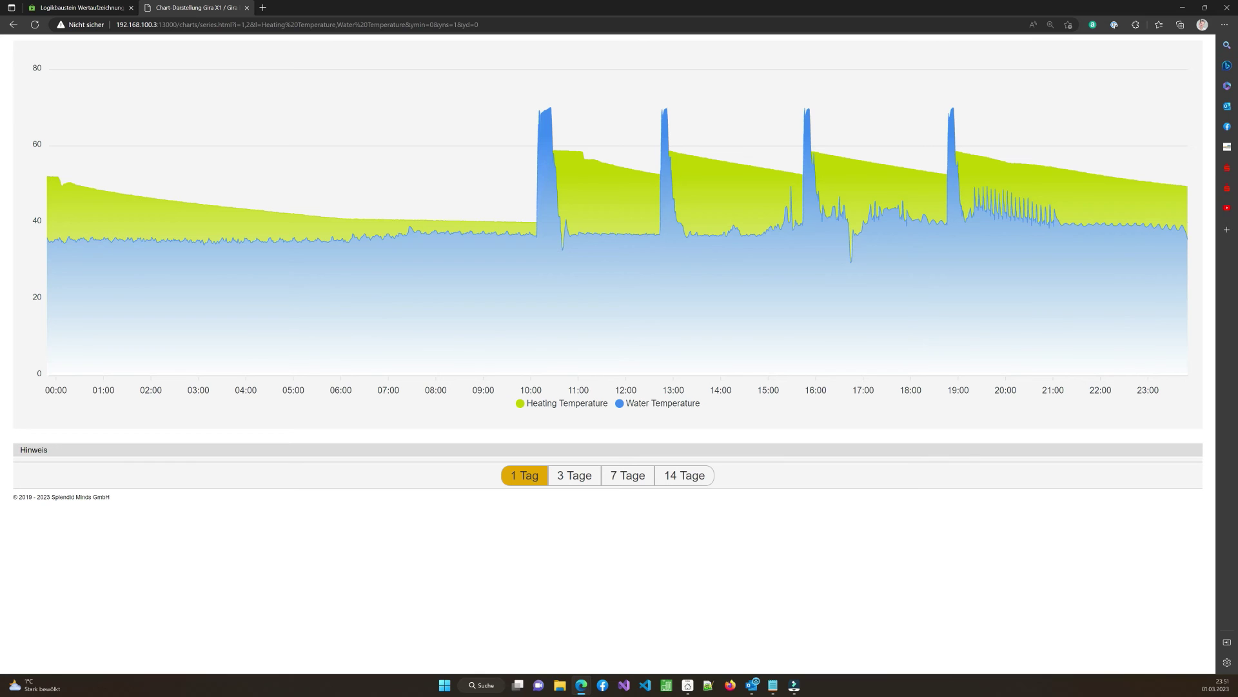
- Delete '&ymin=0&yns=1&yd=0' from the address and reload the chart
{"action": "left_click", "coordinate": [258, 25]}
{"action": "left_click", "coordinate": [250, 26]}
{"action": "key", "text": "shift+End"}
{"action": "left_click", "coordinate": [334, 29]}
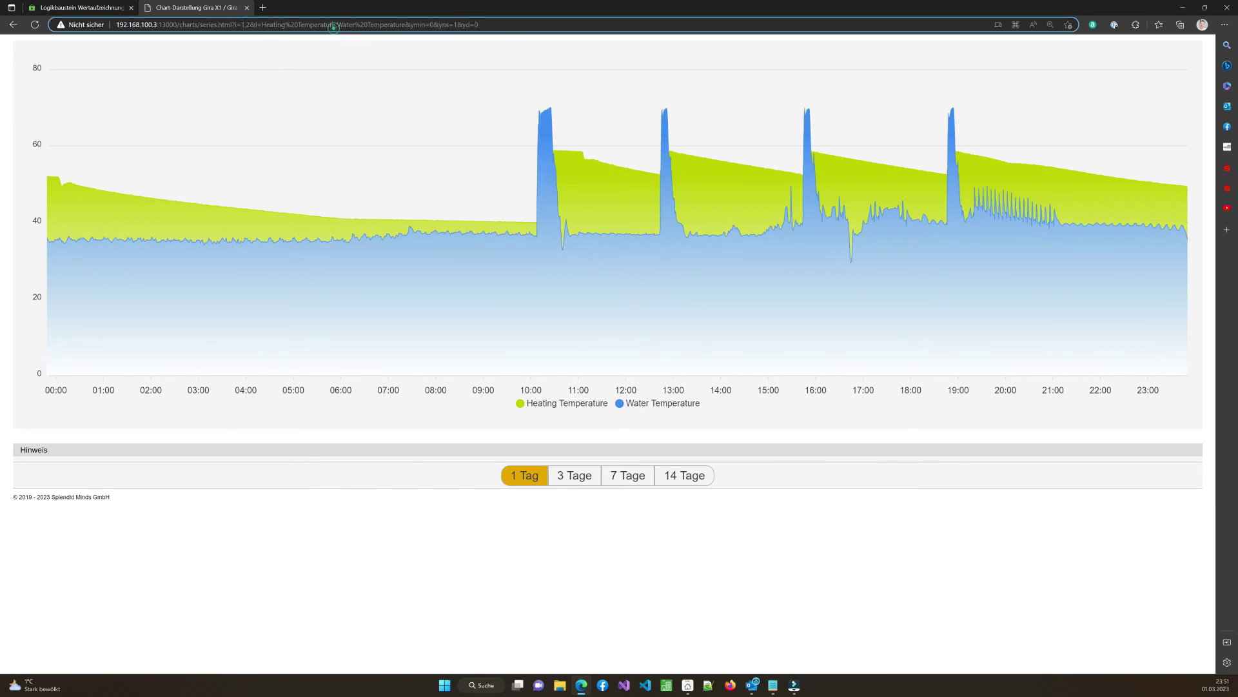
{"action": "key", "text": "shift+End"}
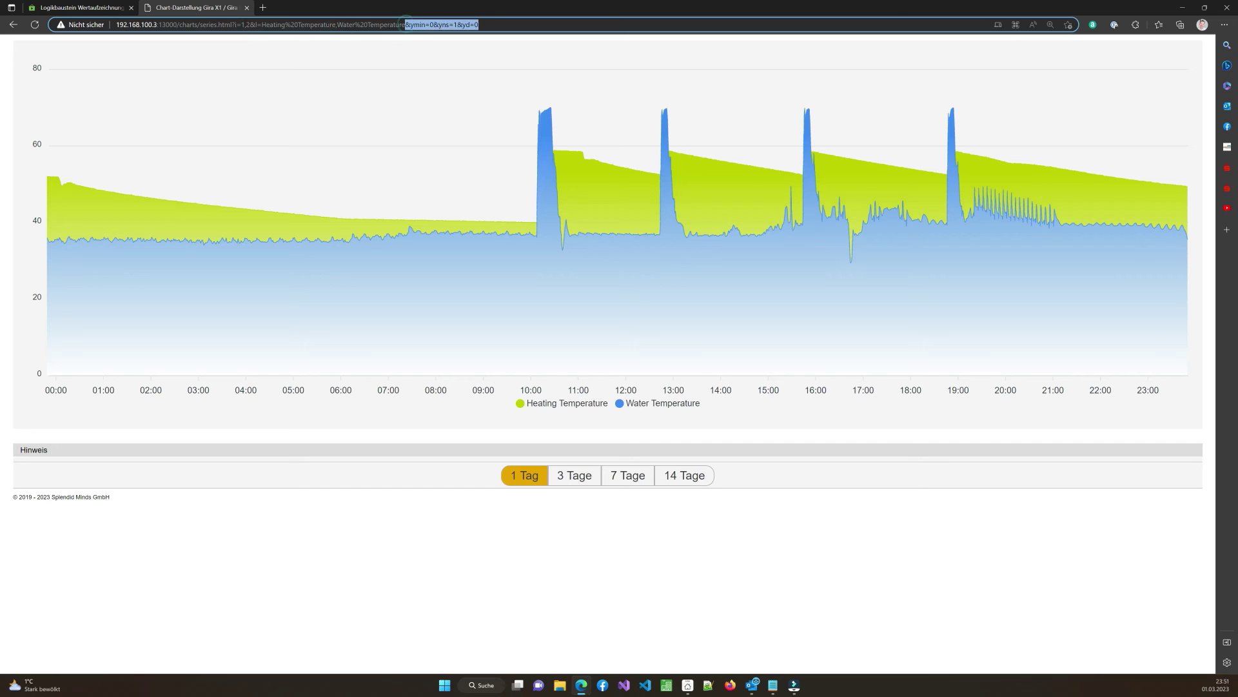
{"action": "key", "text": "Delete"}
{"action": "key", "text": "Return"}
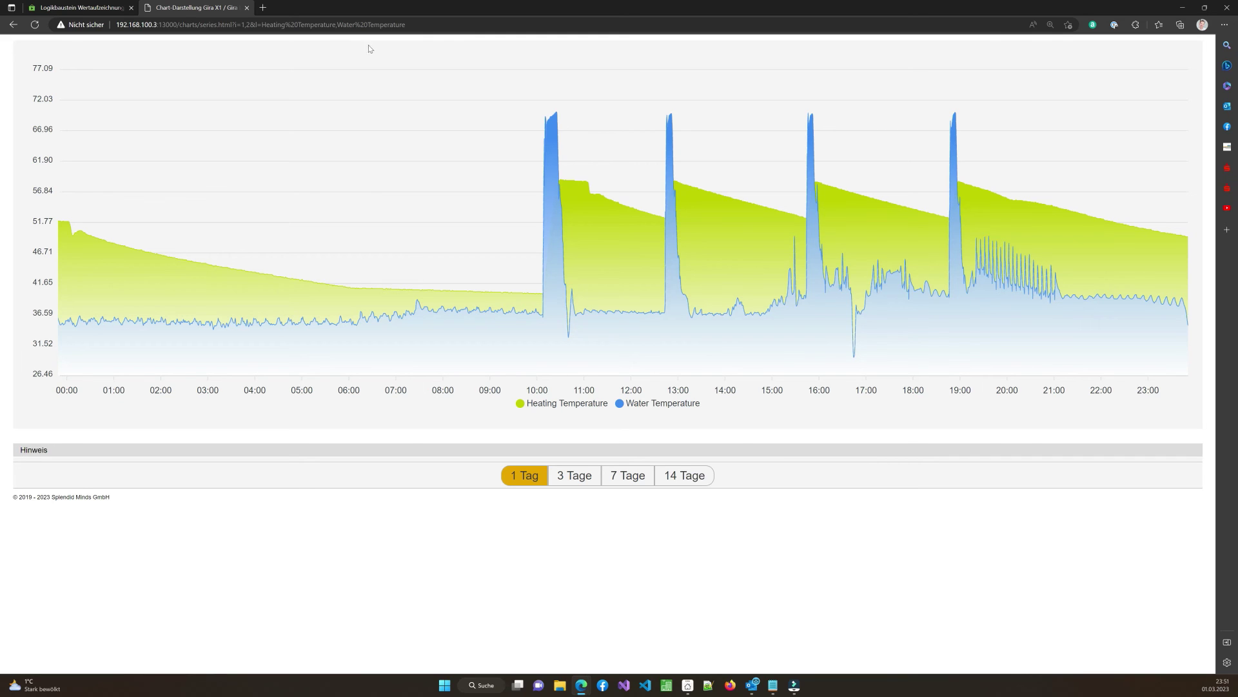
- Compare the 3 Tage and 1 Tag views, then select 'series' in the address
{"action": "left_click", "coordinate": [208, 26]}
{"action": "double_click", "coordinate": [207, 25]}
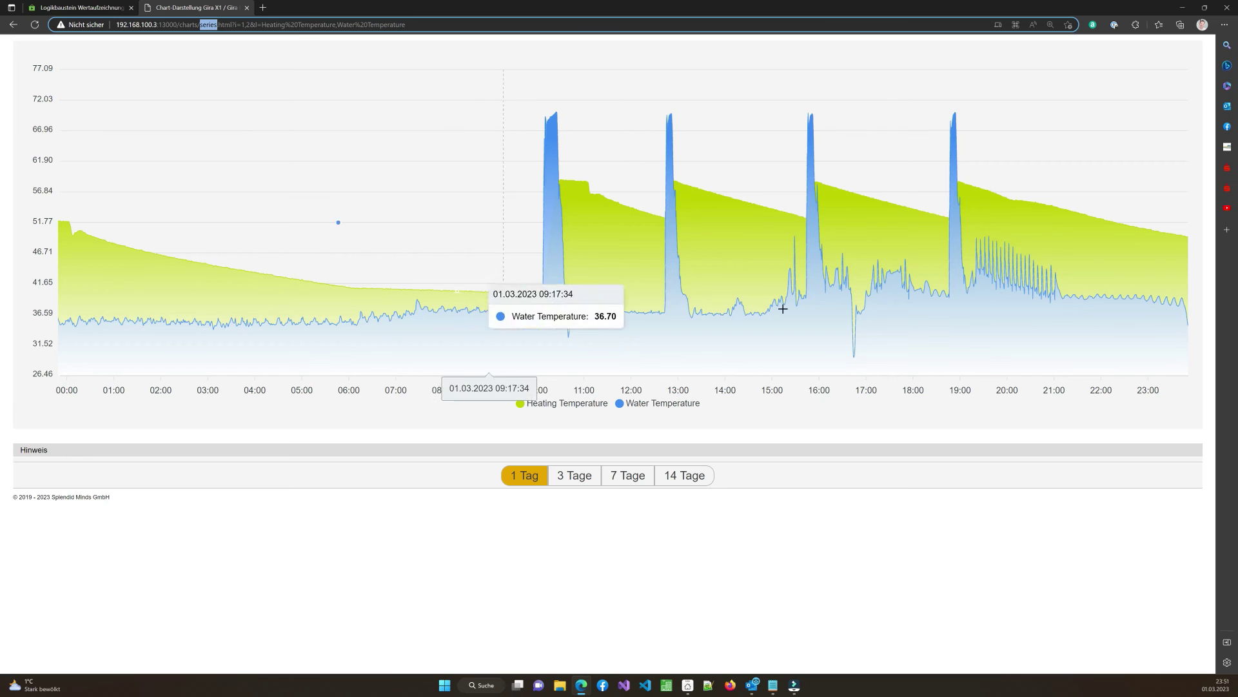
{"action": "left_click", "coordinate": [582, 474]}
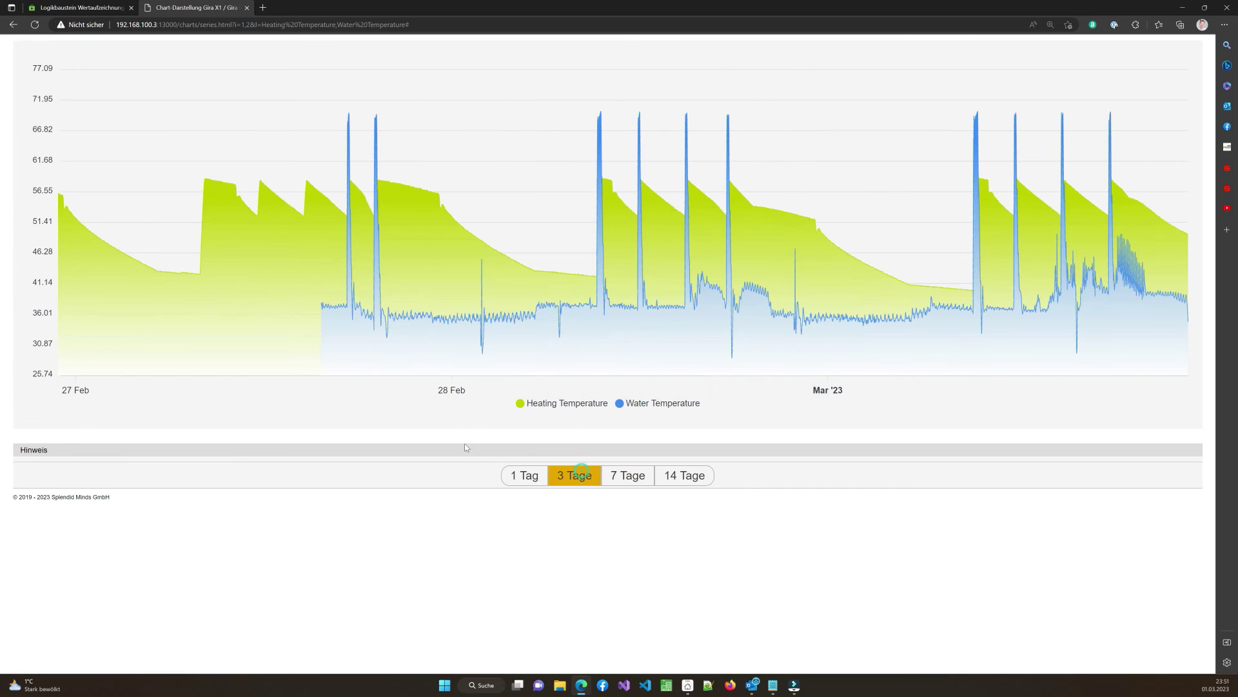
{"action": "left_click", "coordinate": [530, 475]}
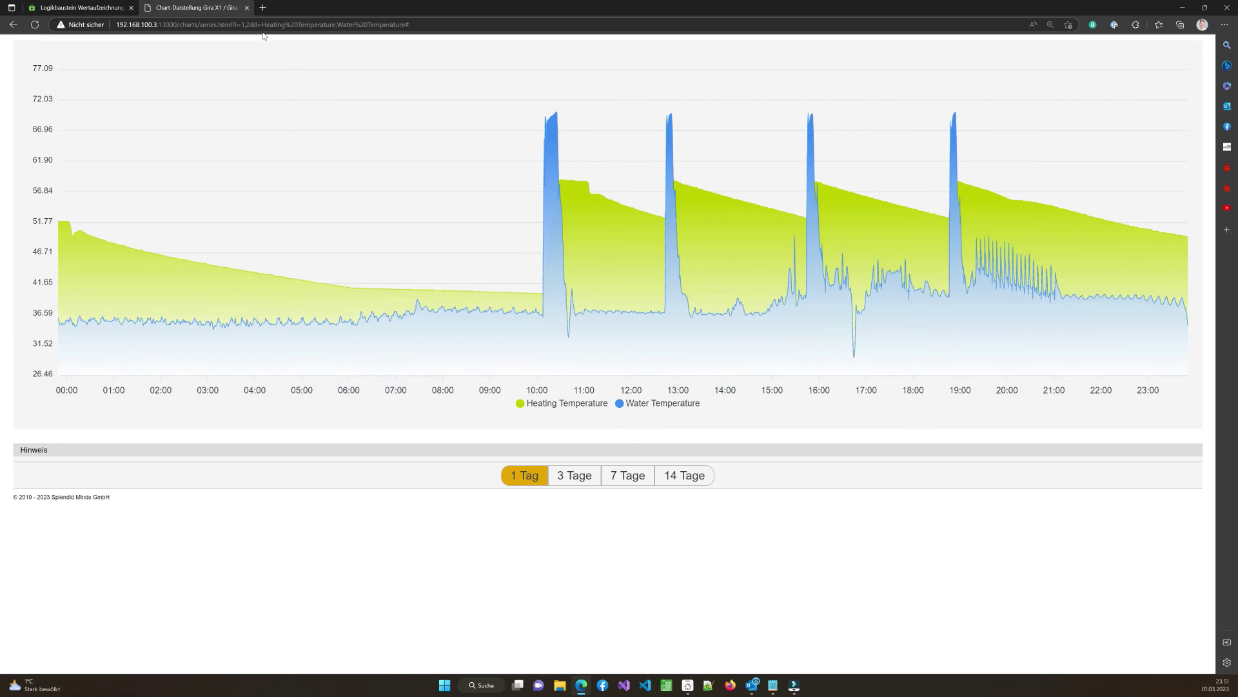
{"action": "double_click", "coordinate": [209, 25]}
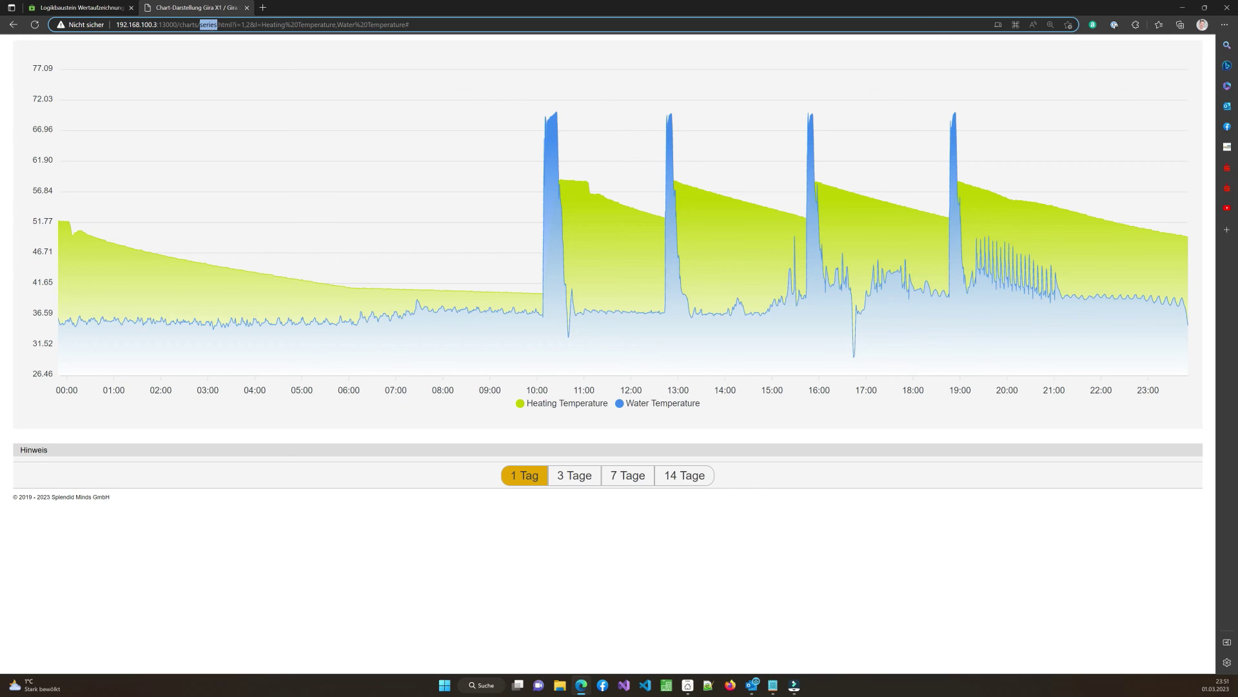
- Replace 'series' with 'values' for a pie chart: Heating 59.0%, Water 41.0%
{"action": "type", "text": "values"}
{"action": "key", "text": "Return"}
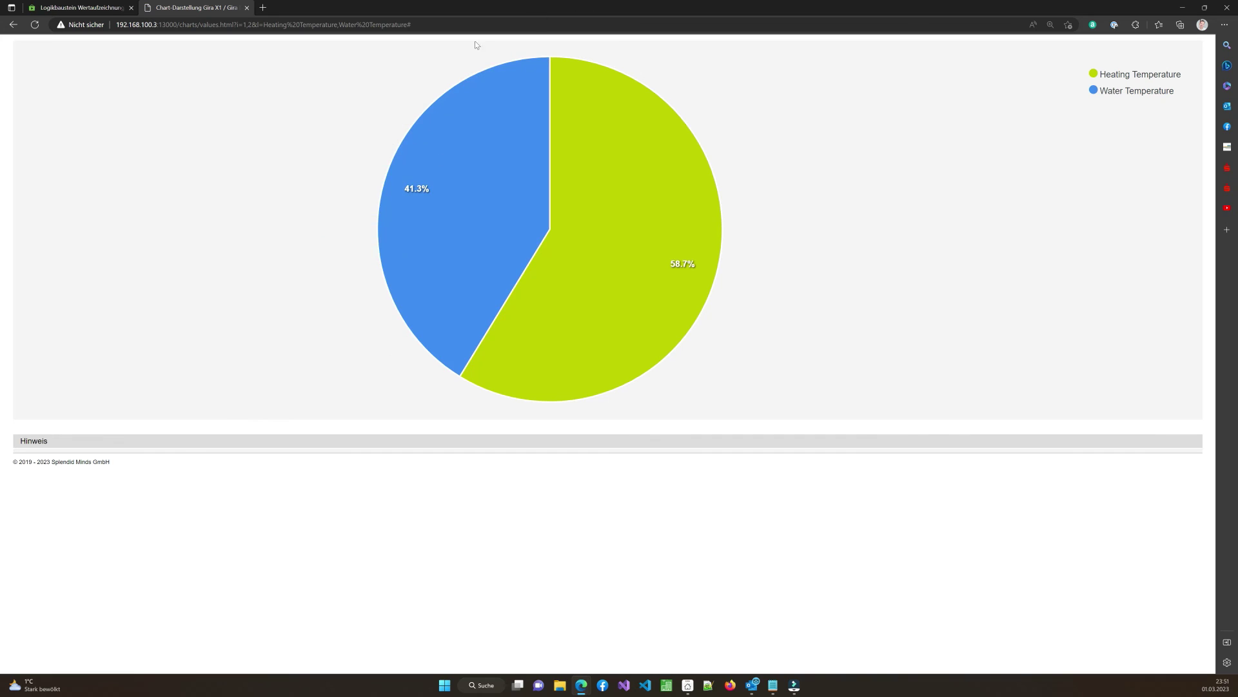
{"action": "mouse_move", "coordinate": [385, 278]}
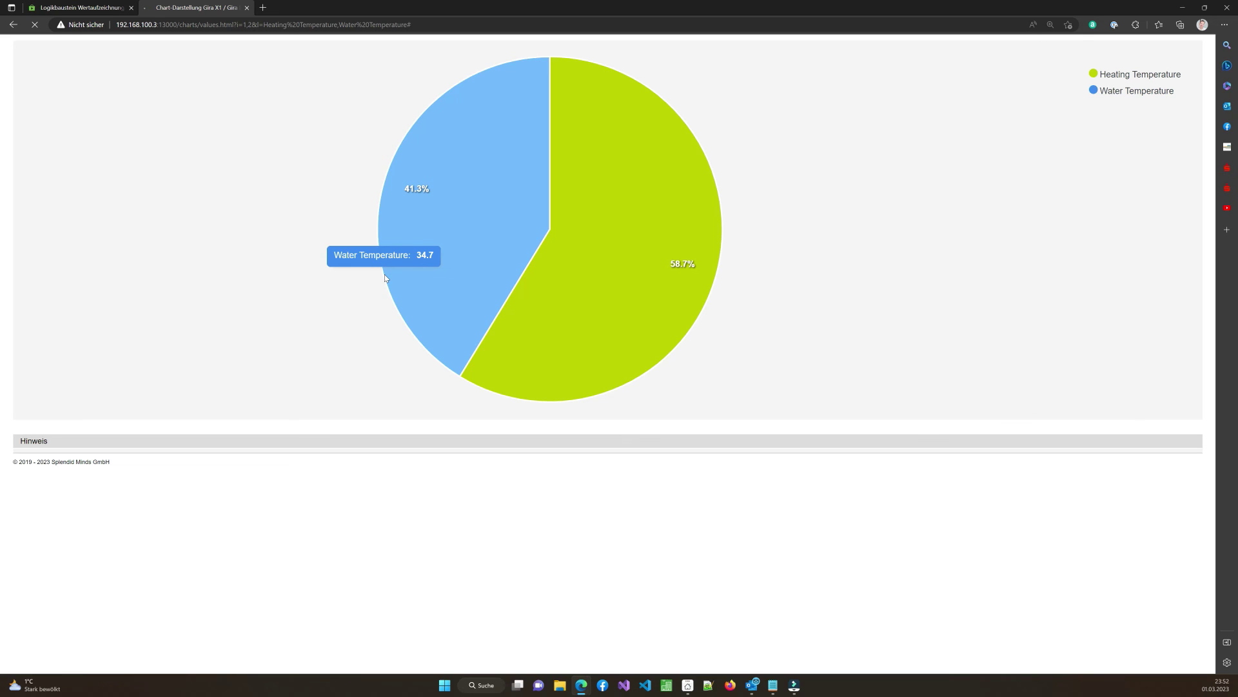
{"action": "mouse_move", "coordinate": [670, 320]}
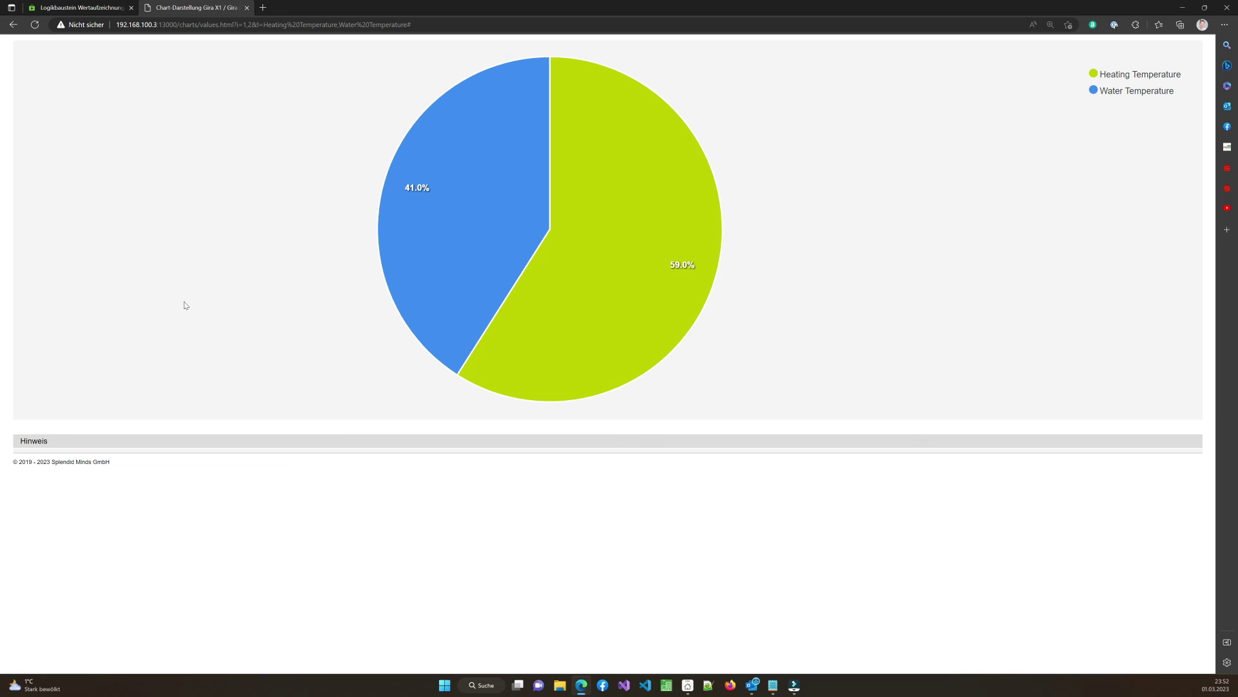
{"action": "key", "text": "F5"}
- Change the page address to barvalues.html for the 59% heating / 41% water bar
{"action": "left_click", "coordinate": [213, 25]}
{"action": "left_click", "coordinate": [203, 24]}
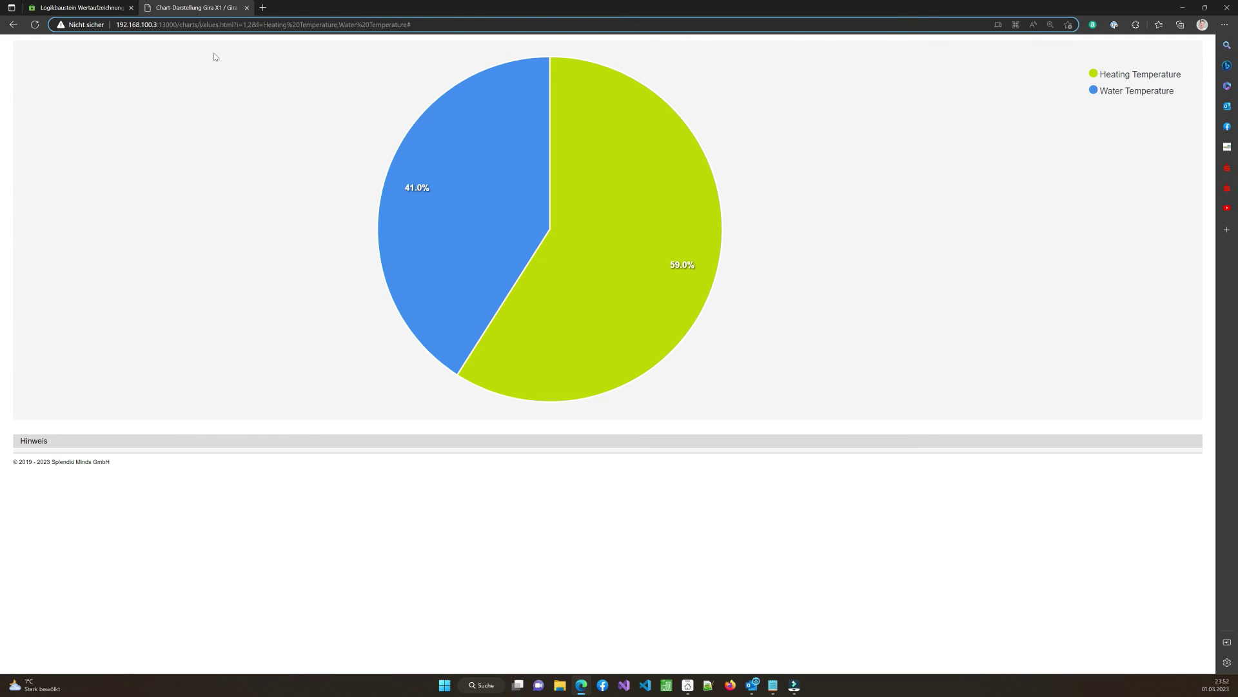
{"action": "type", "text": "bar"}
{"action": "key", "text": "Return"}
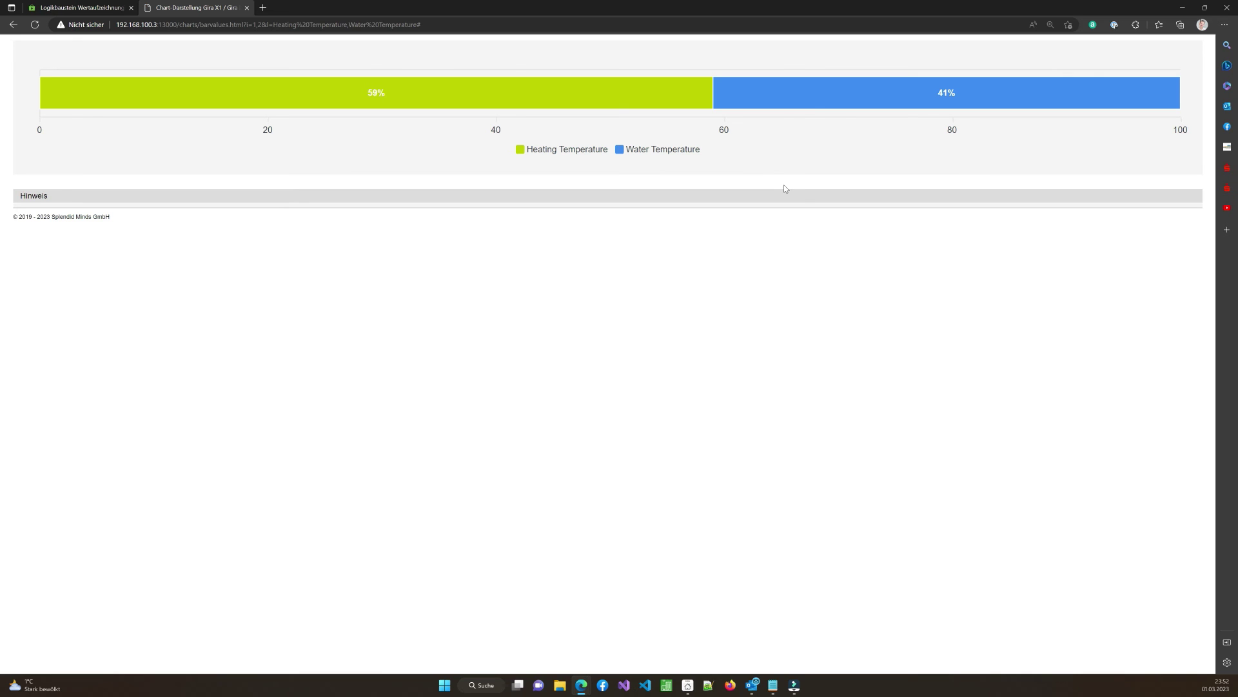
{"action": "left_click", "coordinate": [295, 29]}
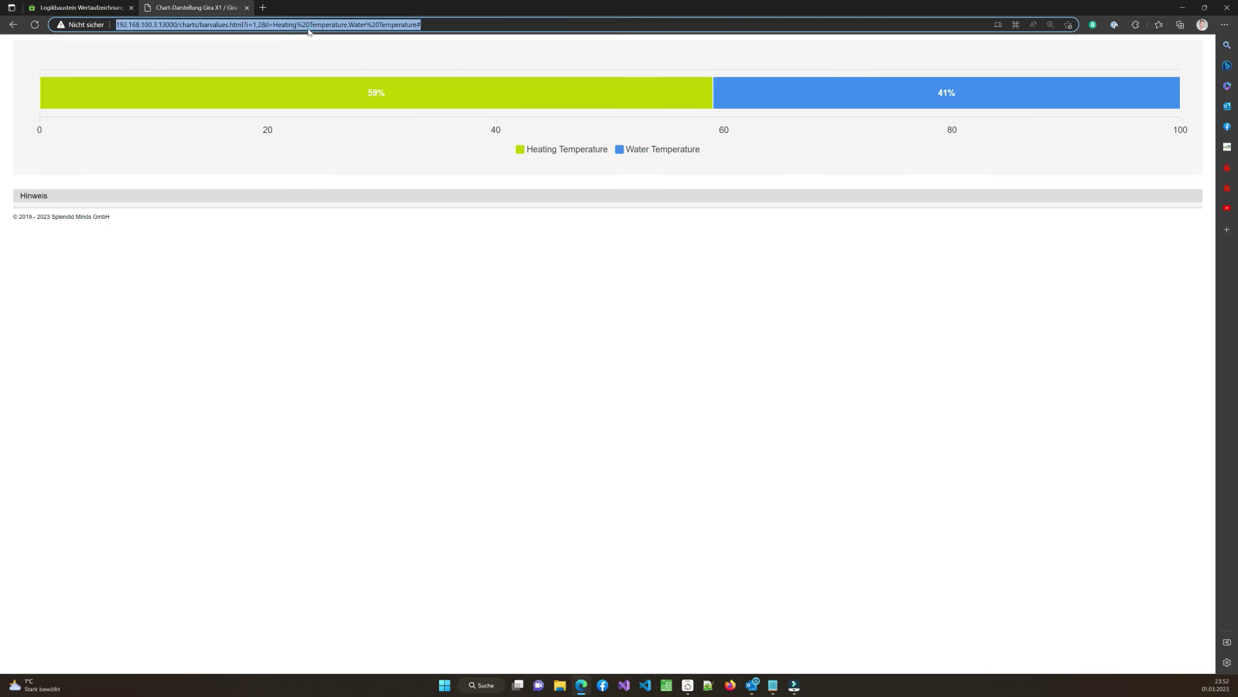
{"action": "left_click", "coordinate": [262, 24]}
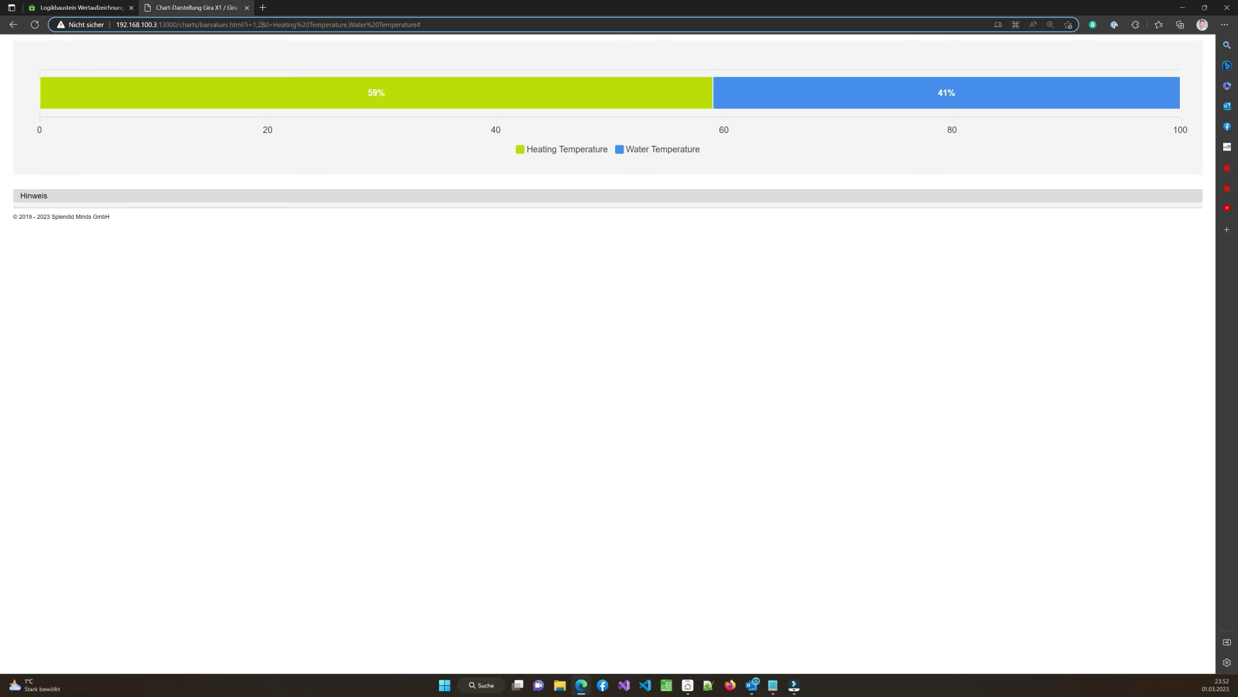
- Extend the input list to 1,2,3,4 and switch the page from barvalues to series.html
{"action": "type", "text": ",3,4"}
{"action": "key", "text": "Return"}
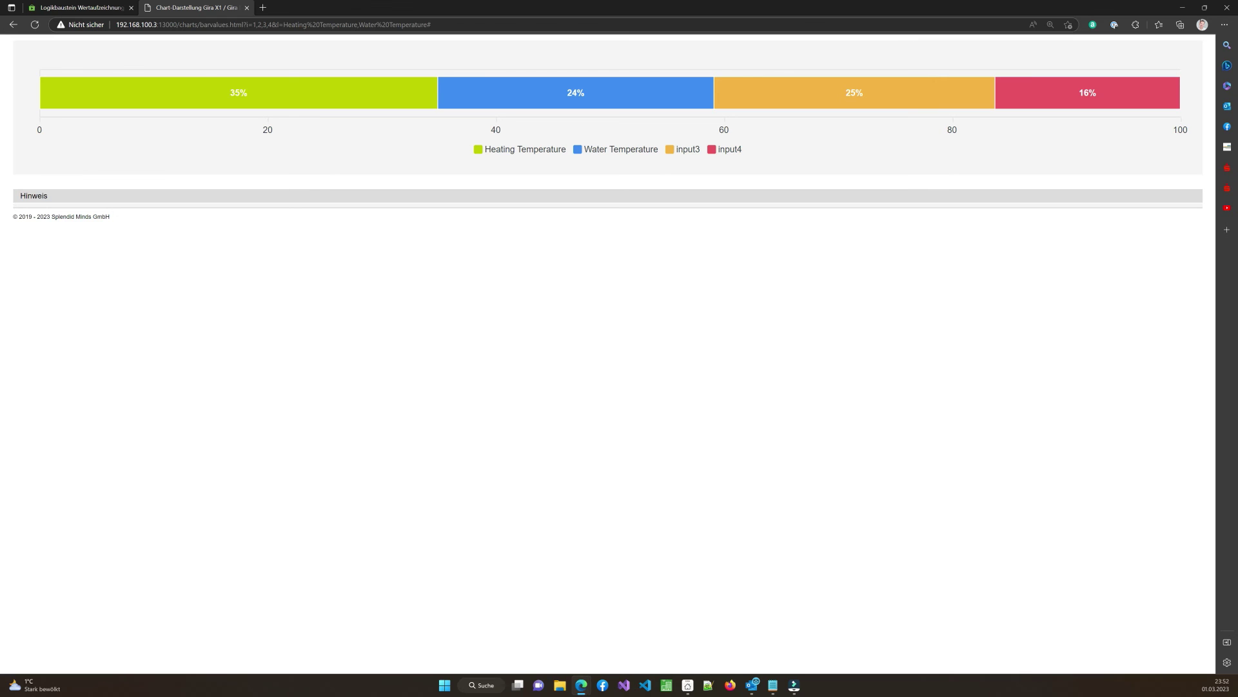
{"action": "double_click", "coordinate": [215, 25]}
{"action": "type", "text": "series"}
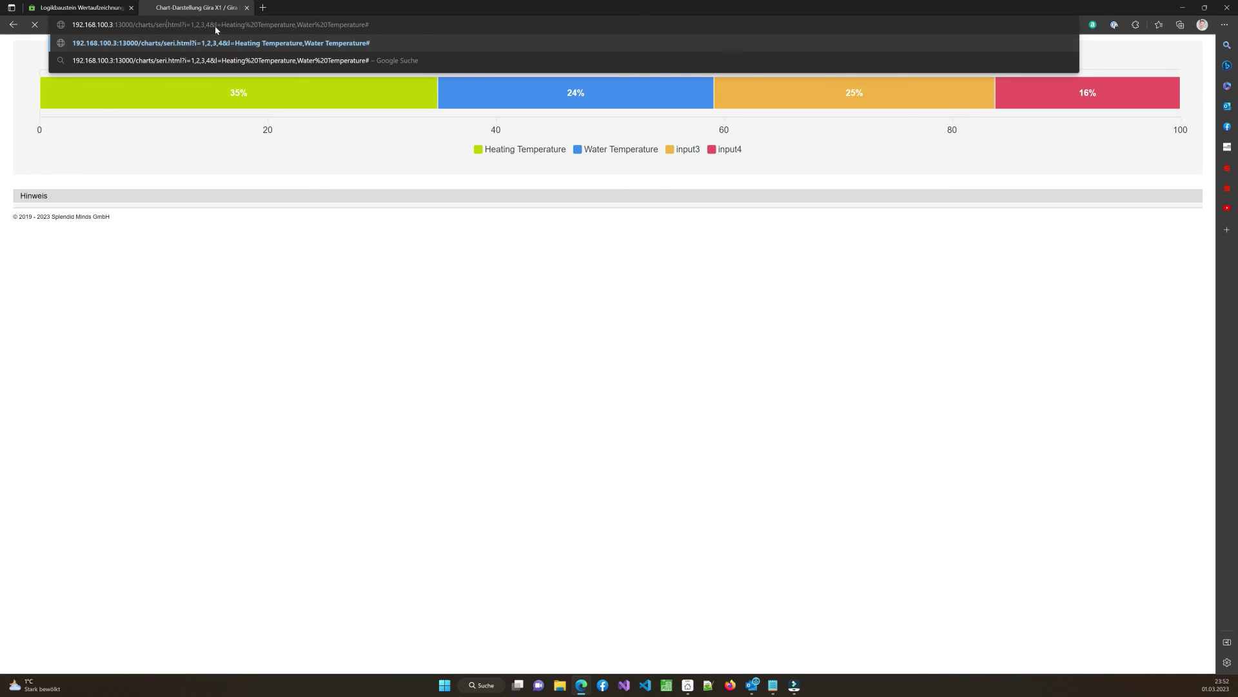
{"action": "key", "text": "Return"}
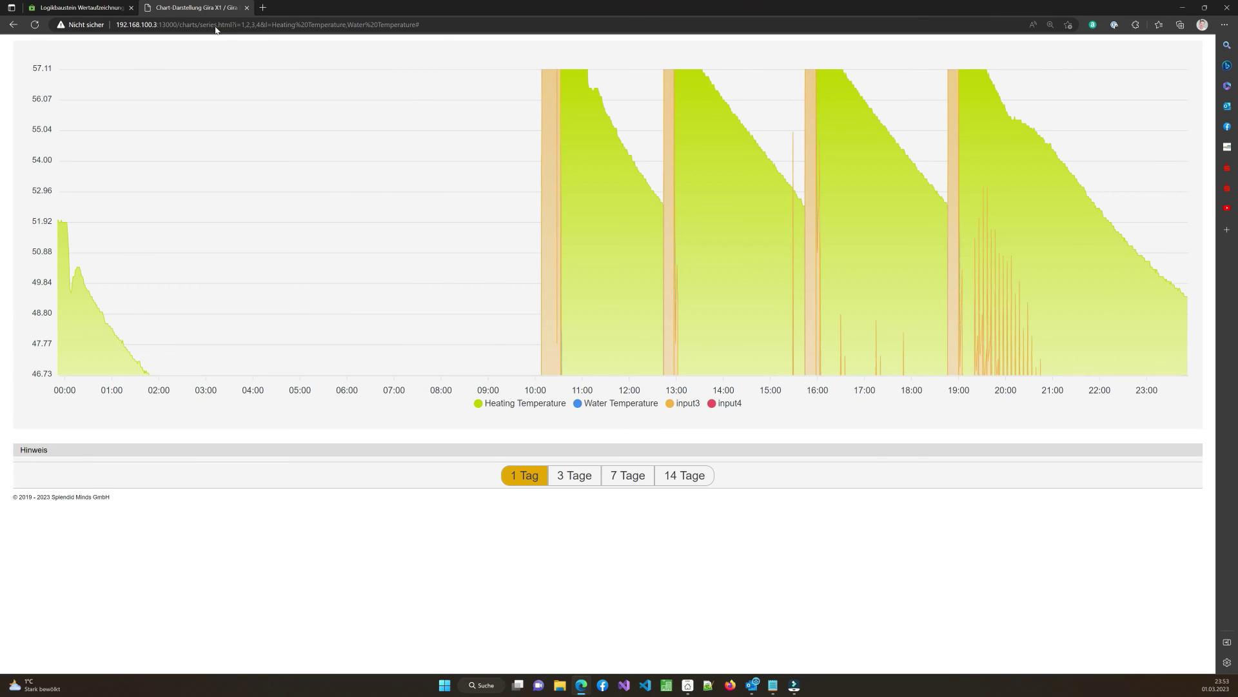
- Replace the address's trailing # with &ymin=0 so the y-axis starts at 0
{"action": "left_click", "coordinate": [421, 24]}
{"action": "key", "text": "BackSpace"}
{"action": "type", "text": "&y"}
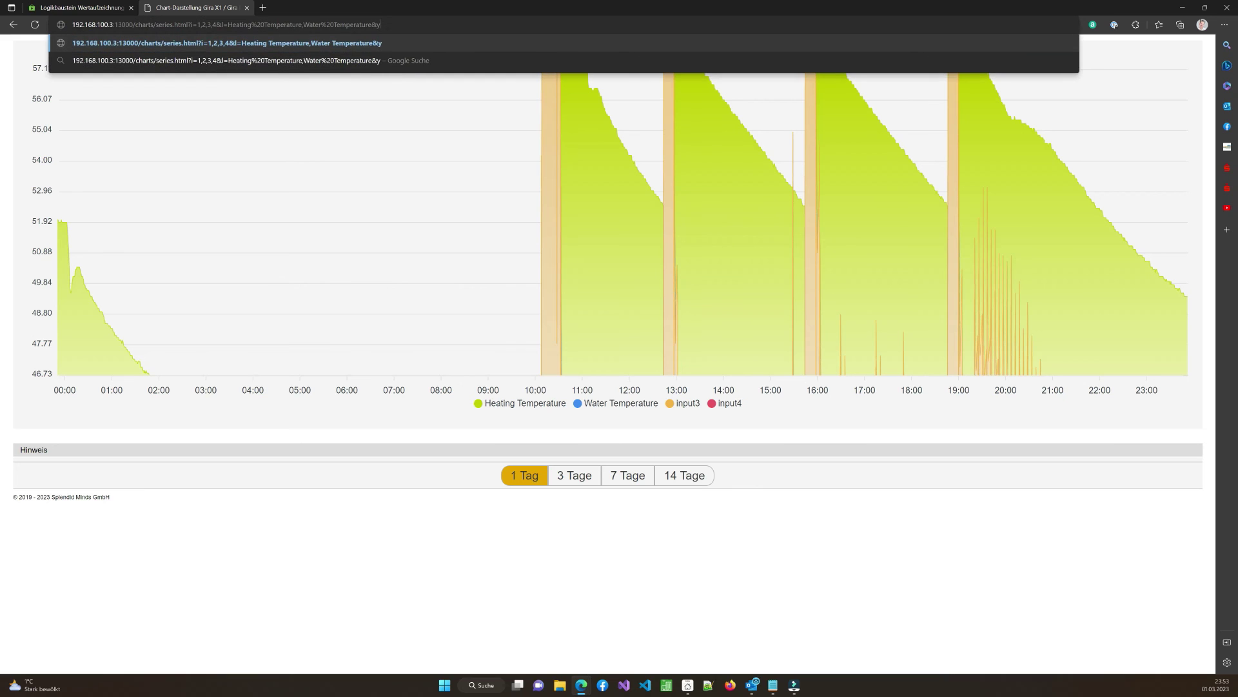
{"action": "type", "text": "min="}
{"action": "type", "text": "0"}
{"action": "key", "text": "Return"}
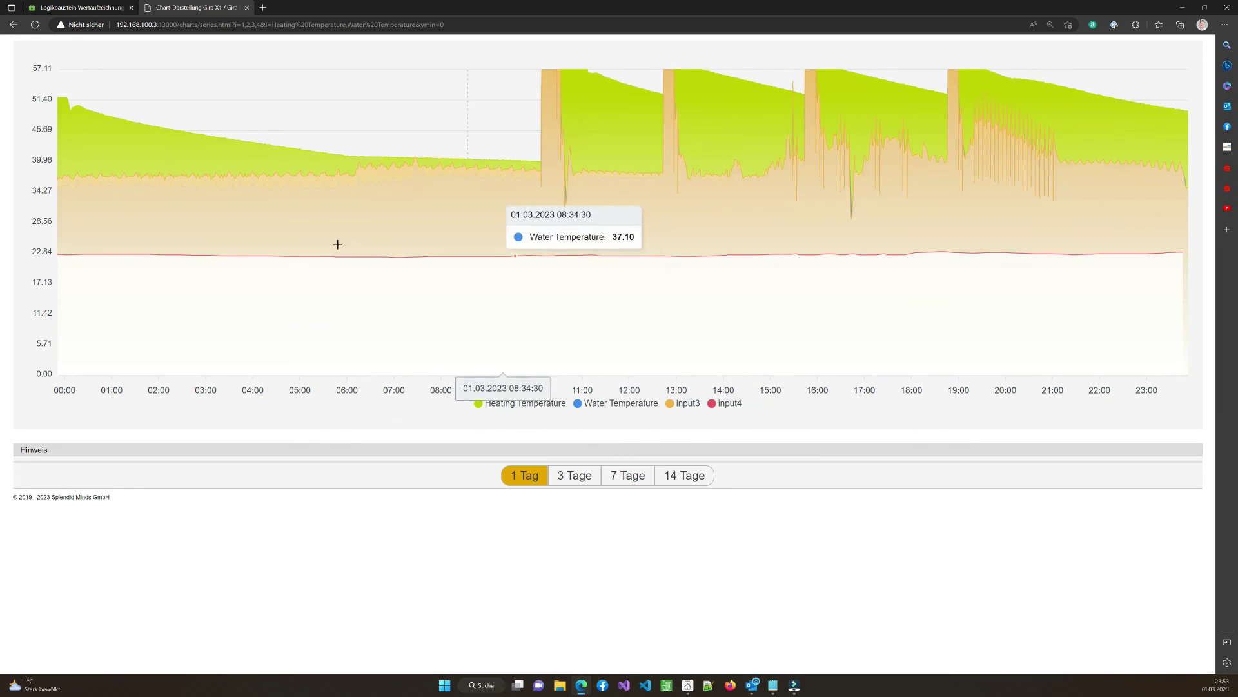
- Hide the Heating Temperature, input3 and input4 series from the legend, then show them again
{"action": "left_click", "coordinate": [512, 404]}
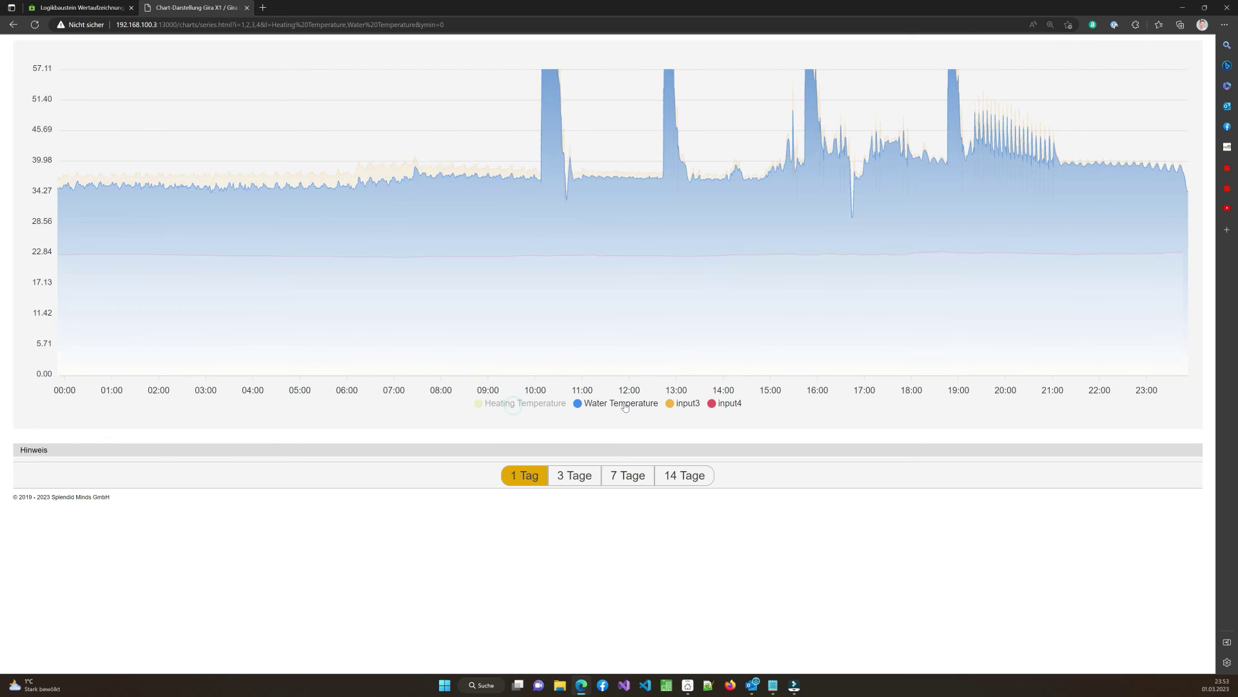
{"action": "left_click", "coordinate": [676, 405]}
{"action": "left_click", "coordinate": [736, 404]}
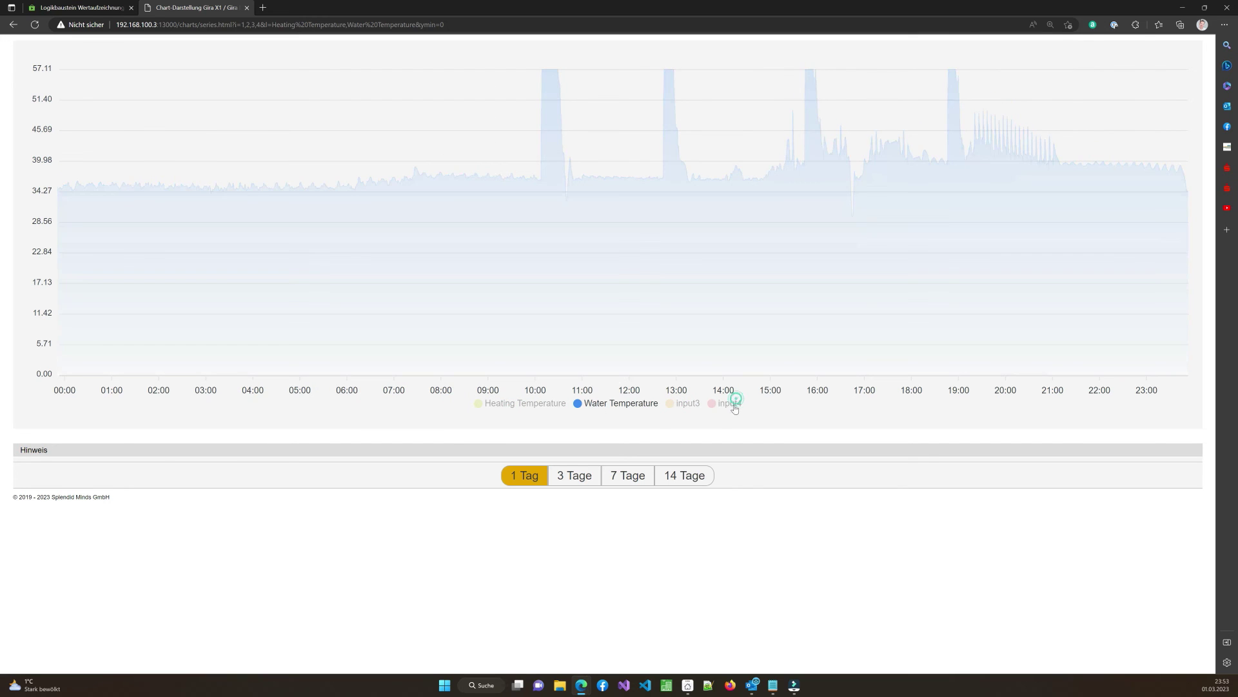
{"action": "left_click", "coordinate": [729, 403]}
{"action": "left_click", "coordinate": [685, 404]}
{"action": "left_click", "coordinate": [523, 403]}
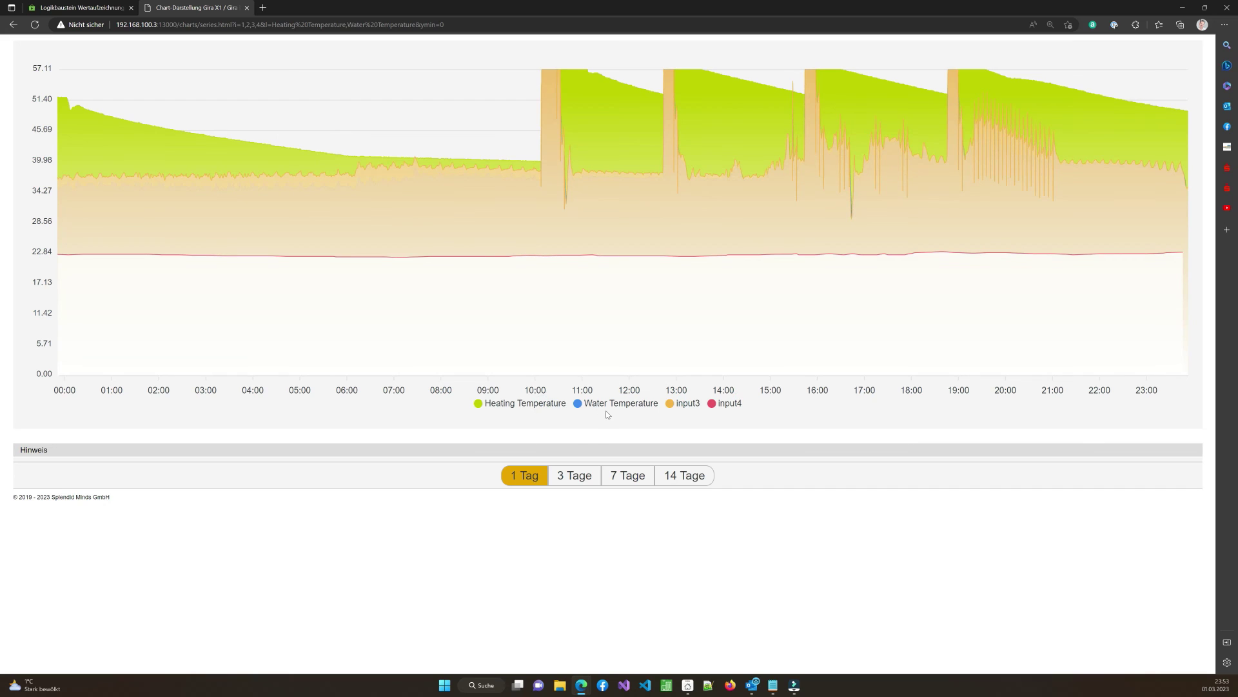